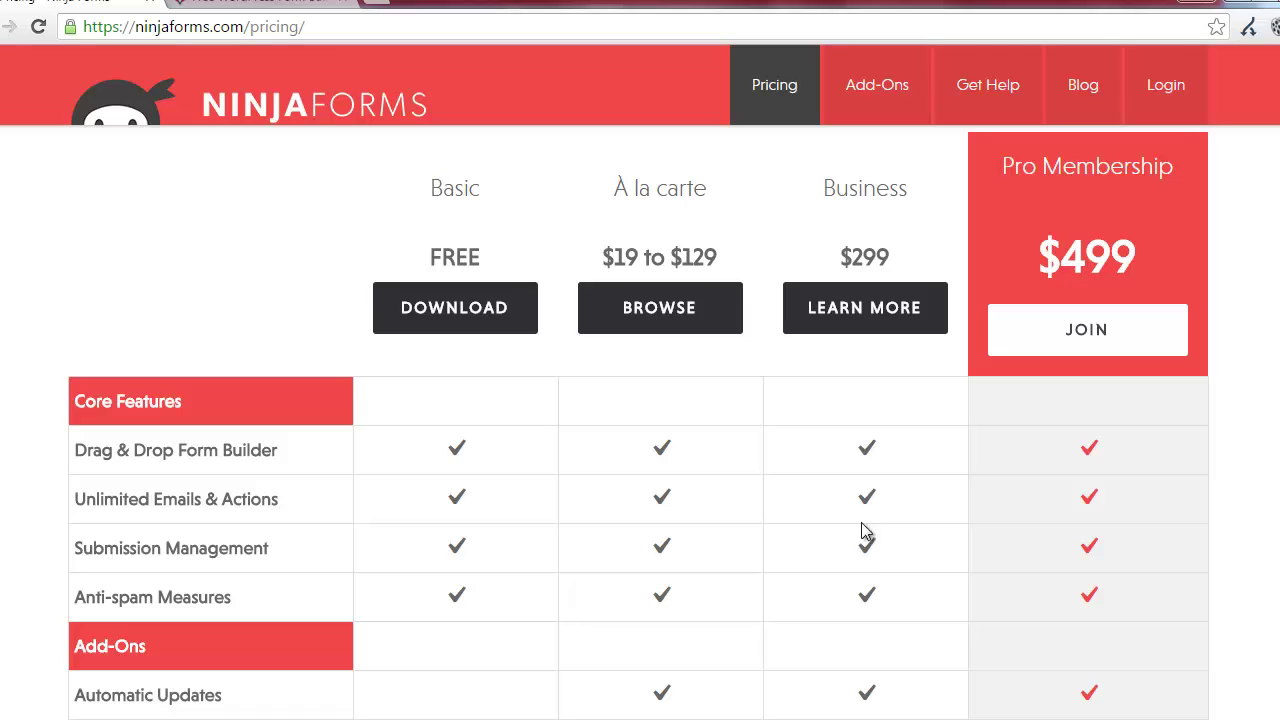
# Switch from the Ninja Forms pricing page to the CaptainForm pricing page.
pyautogui.click(262, 4)
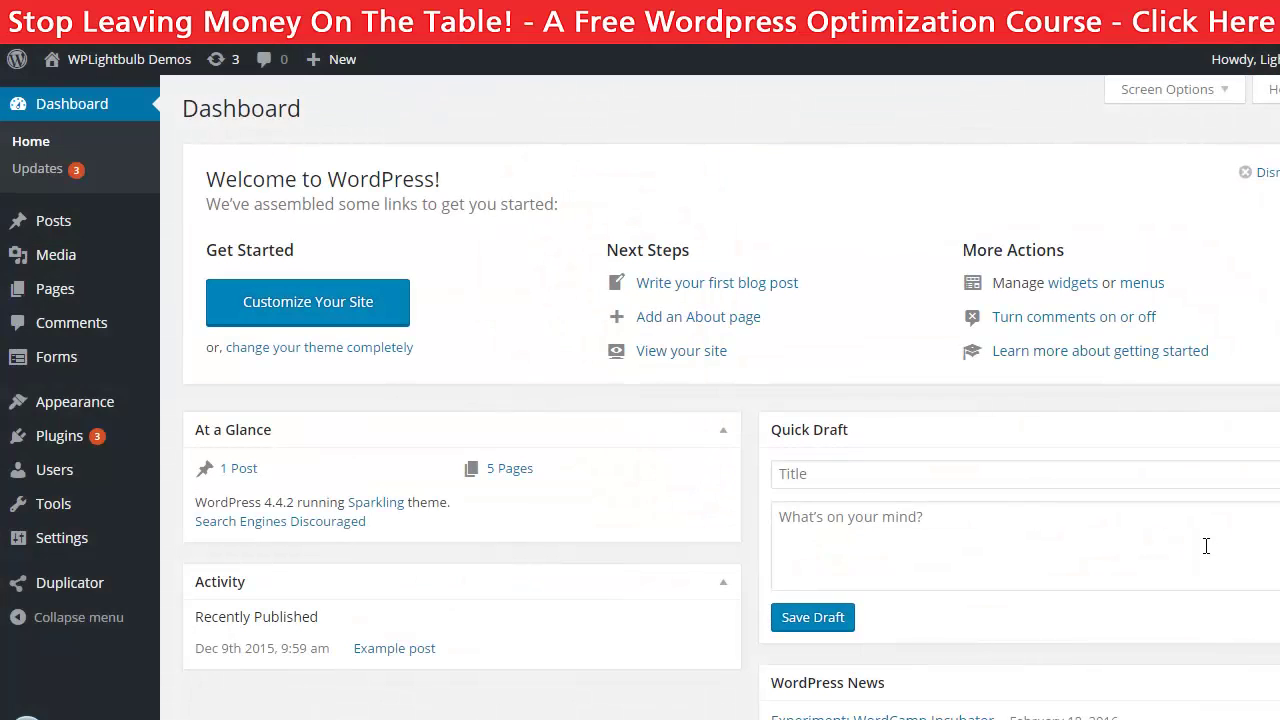
# Start a new form from Forms > Add New and add a Password field.
pyautogui.moveTo(30, 360)
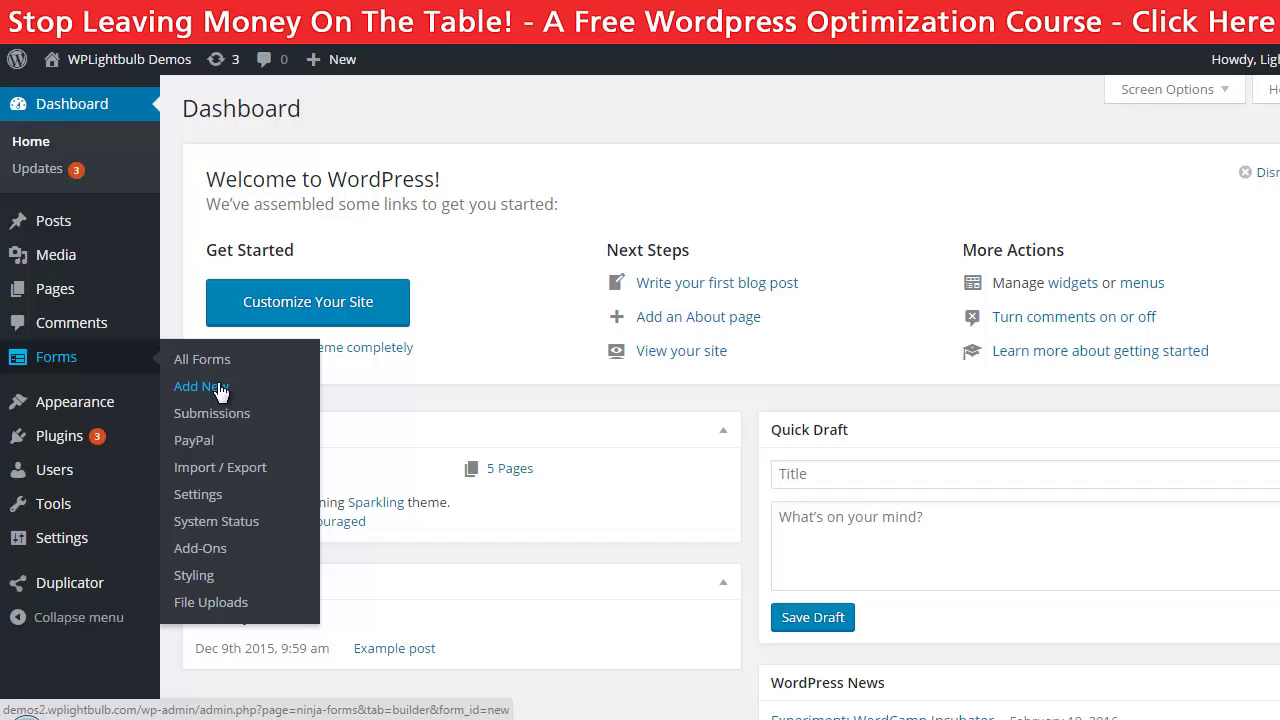
pyautogui.click(220, 388)
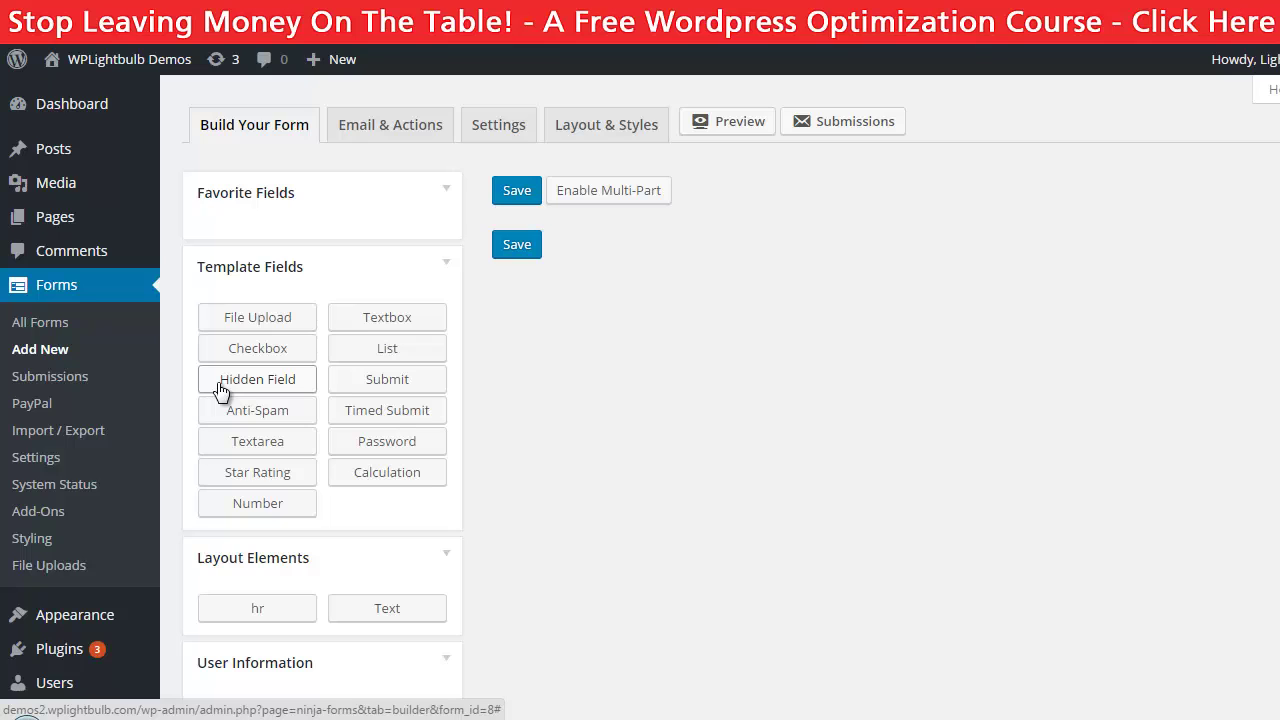
pyautogui.scroll(-4, 220, 388)
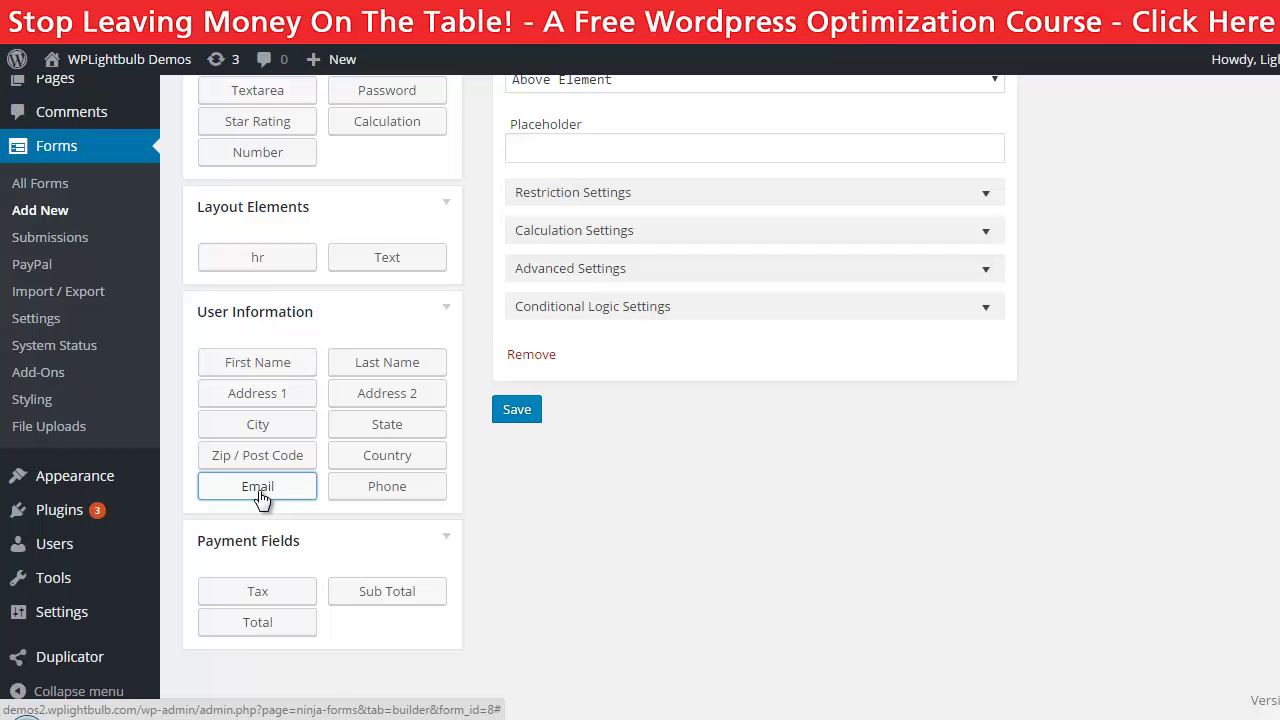
pyautogui.scroll(3, 258, 495)
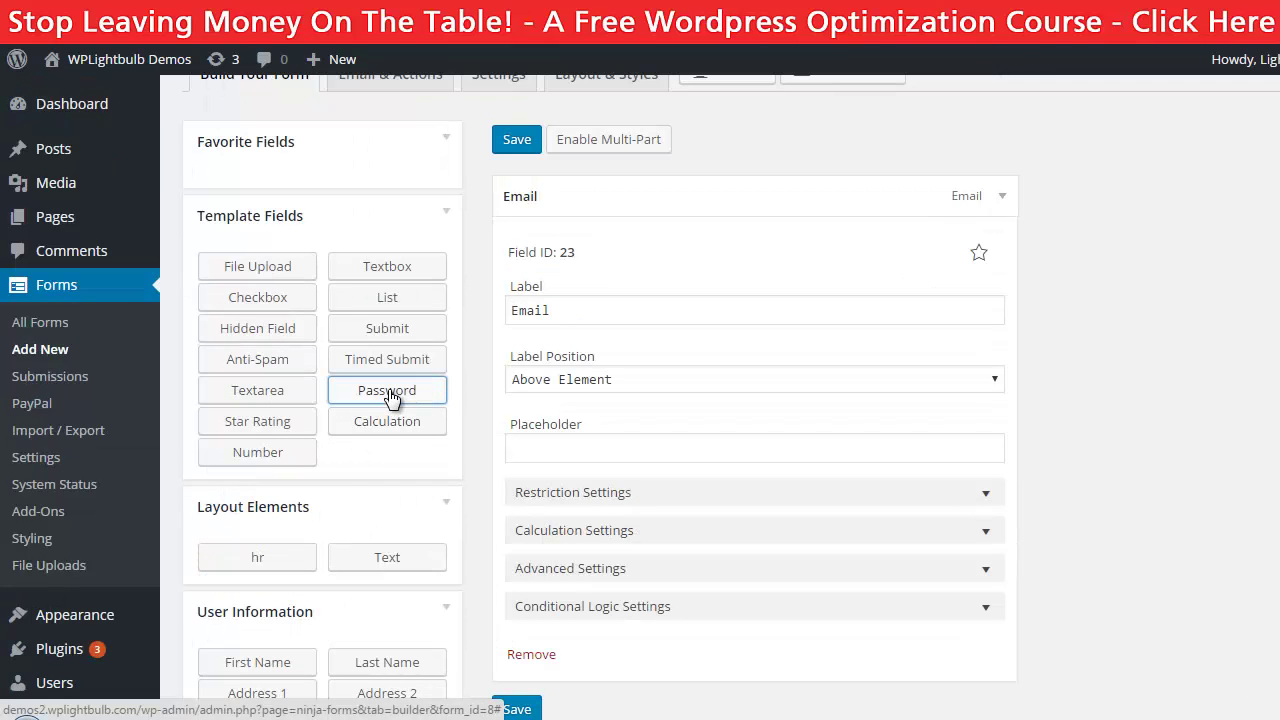
pyautogui.click(388, 394)
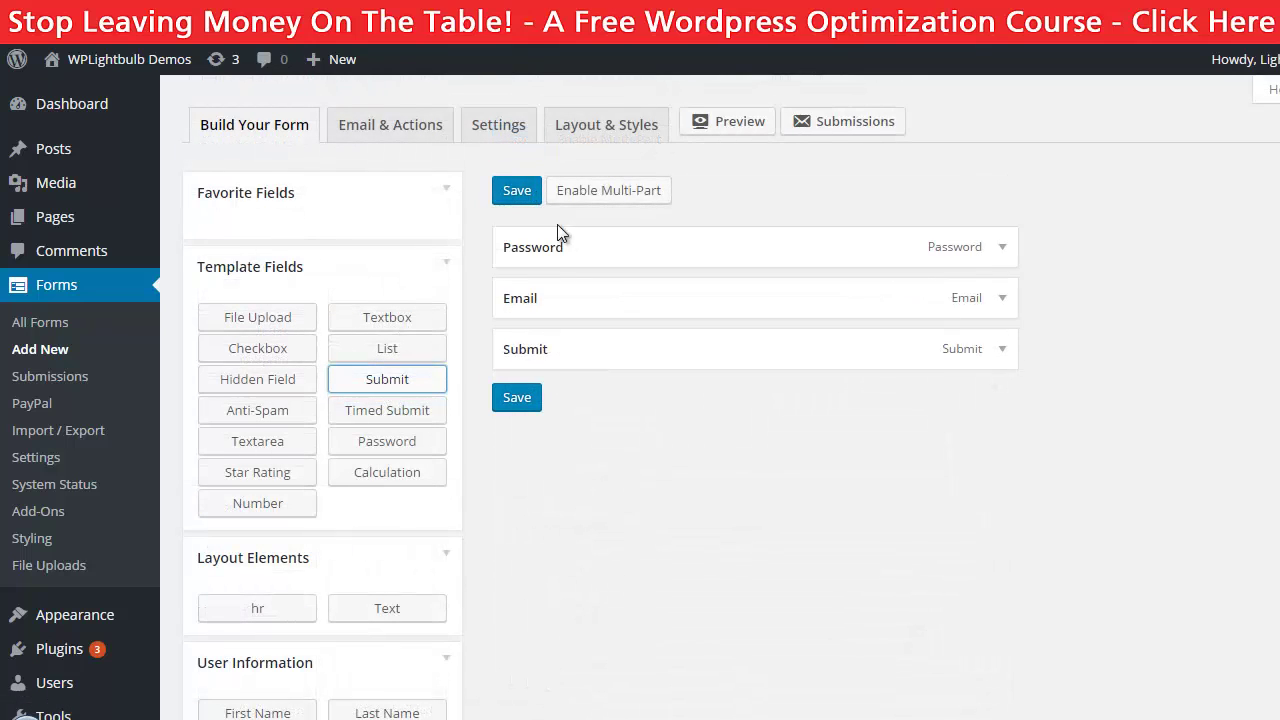
# Move Email above Password, then add a Timed Submit field (10-second countdown) and remove it.
pyautogui.moveTo(566, 289); pyautogui.dragTo(566, 229)
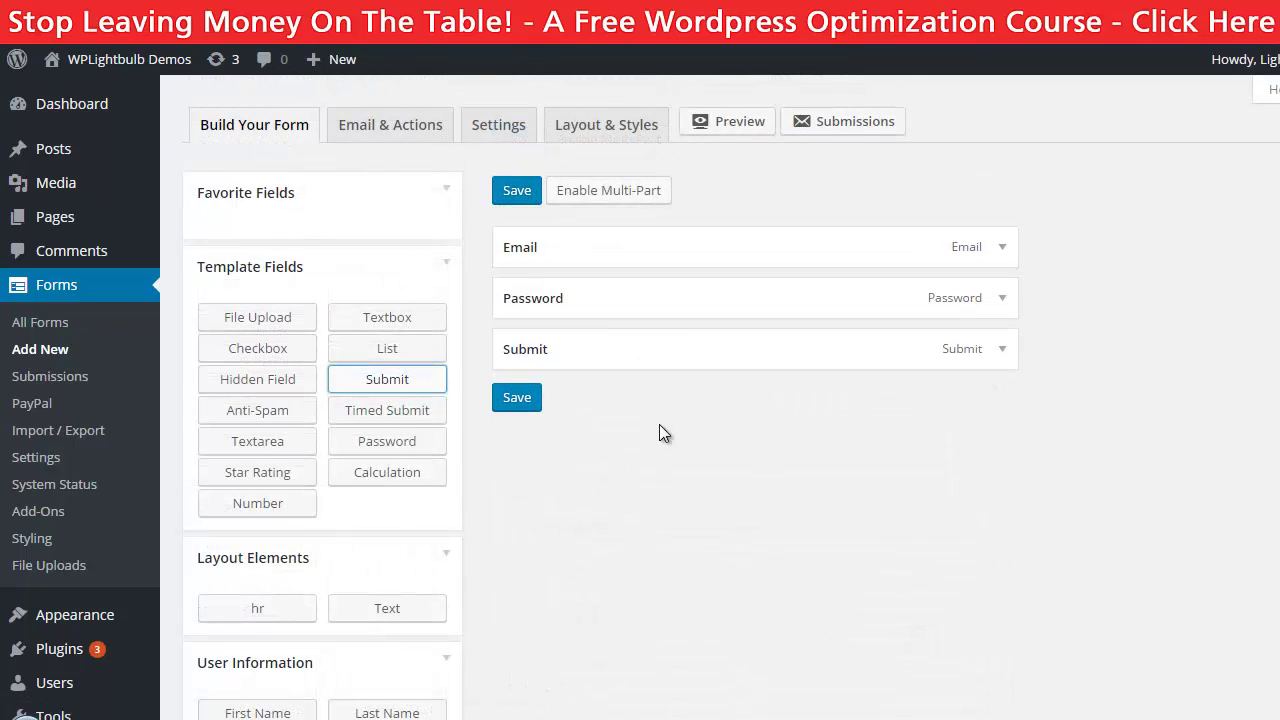
pyautogui.click(366, 418)
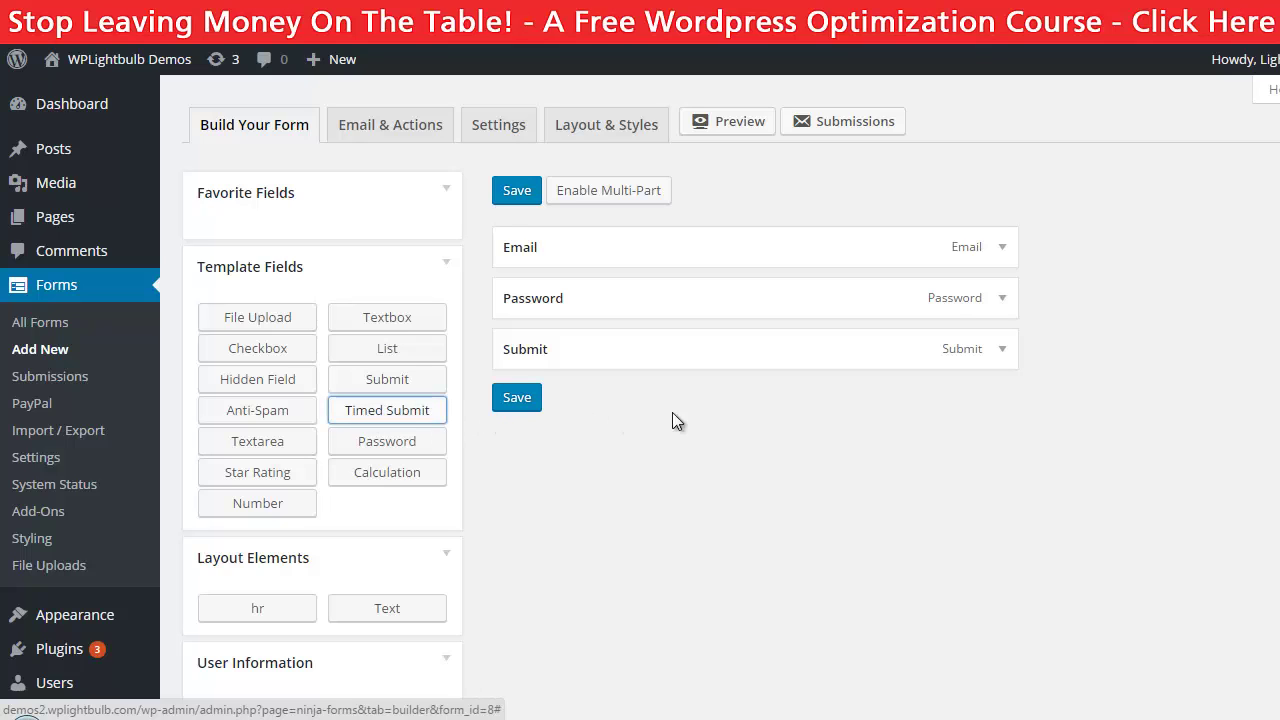
pyautogui.scroll(-2, 814, 394)
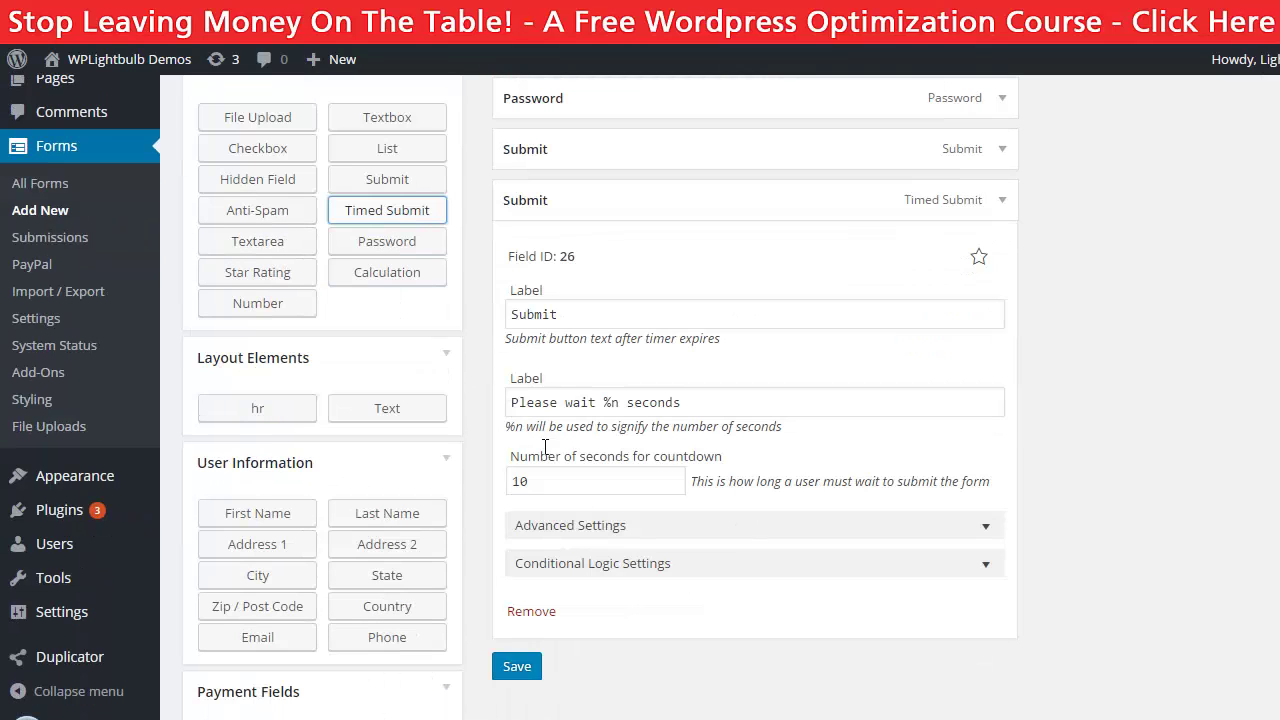
pyautogui.moveTo(582, 484); pyautogui.dragTo(547, 484)
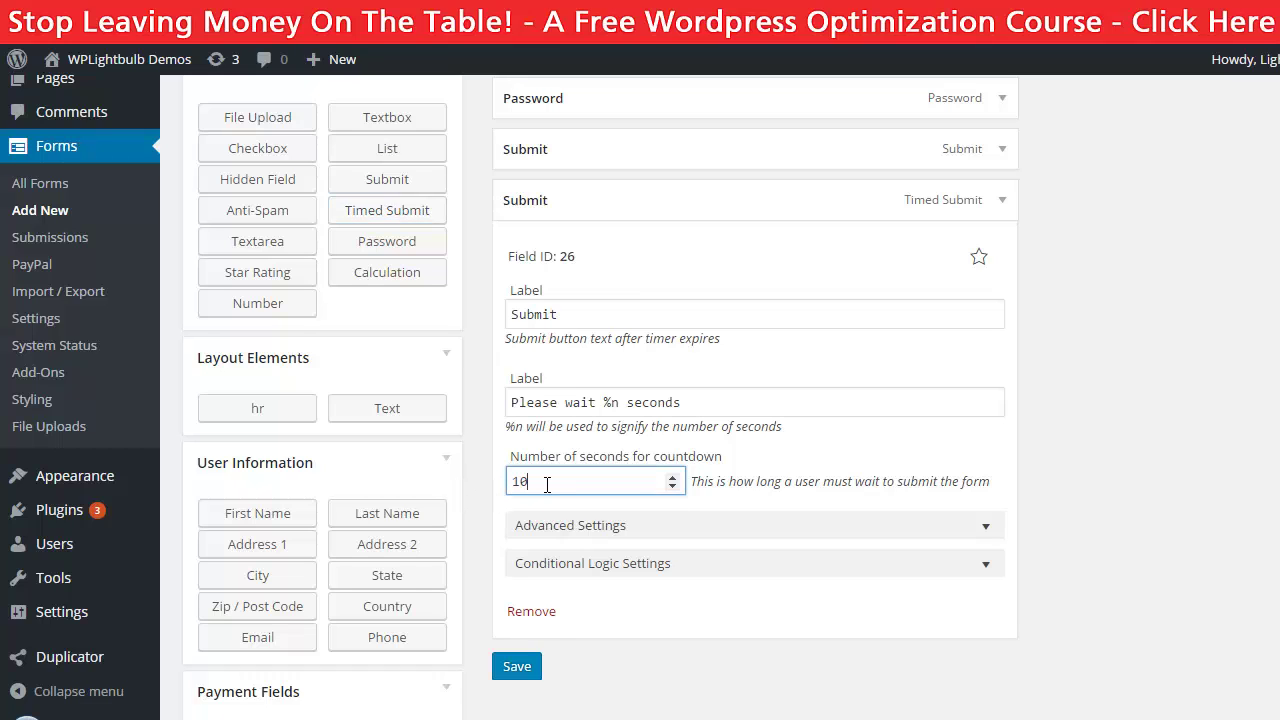
pyautogui.click(531, 611)
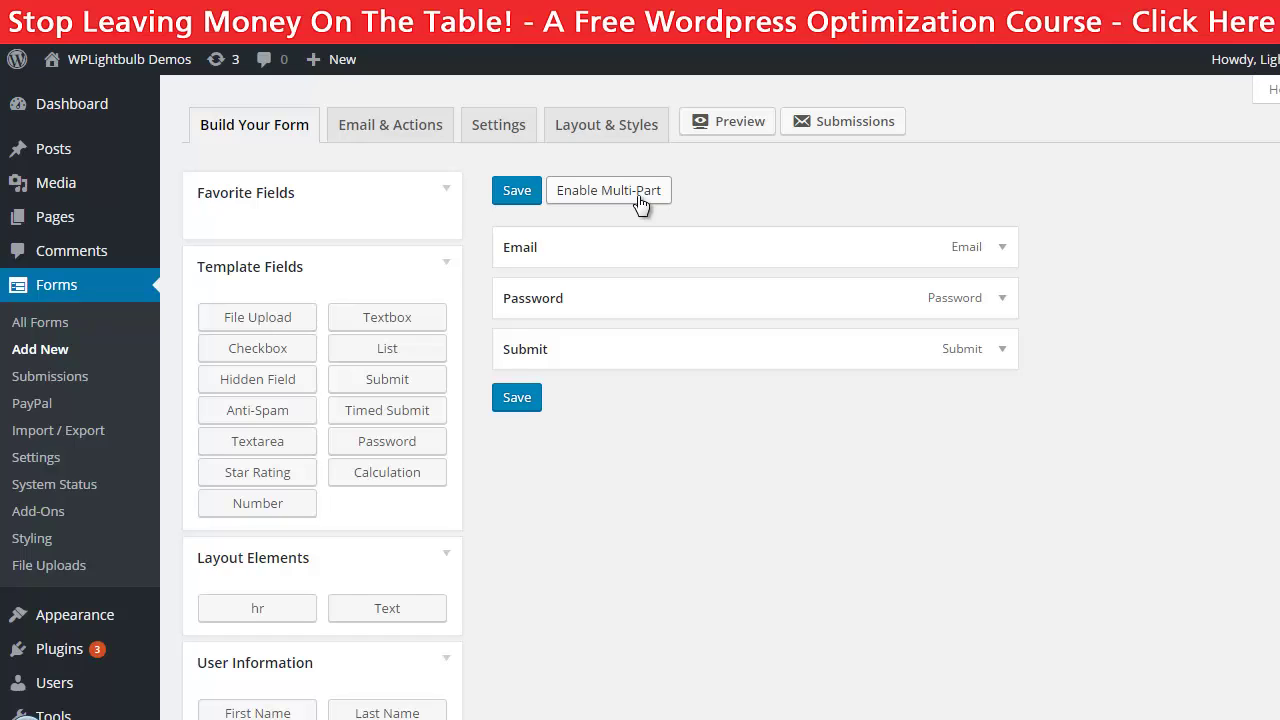
# Enable Multi-Part, move Password and Submit onto part 2, check both parts, and save.
pyautogui.click(637, 194)
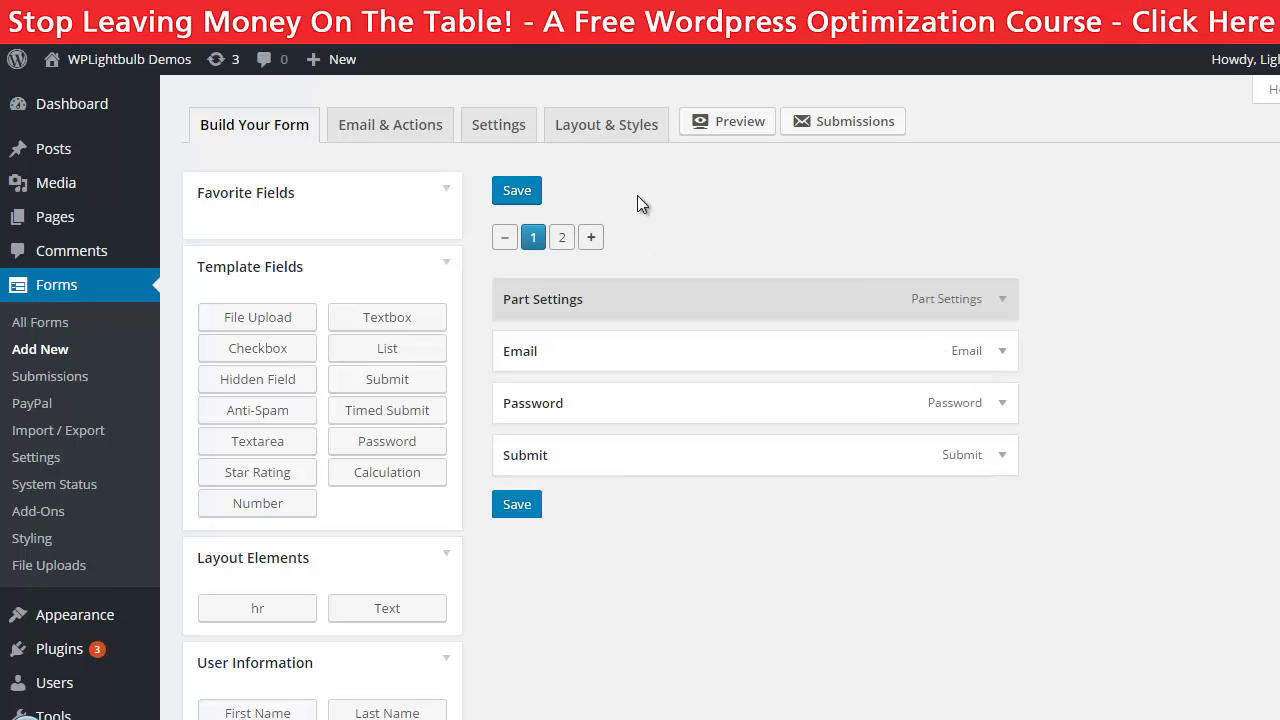
pyautogui.moveTo(594, 400); pyautogui.dragTo(566, 249)
pyautogui.moveTo(574, 405); pyautogui.dragTo(566, 251)
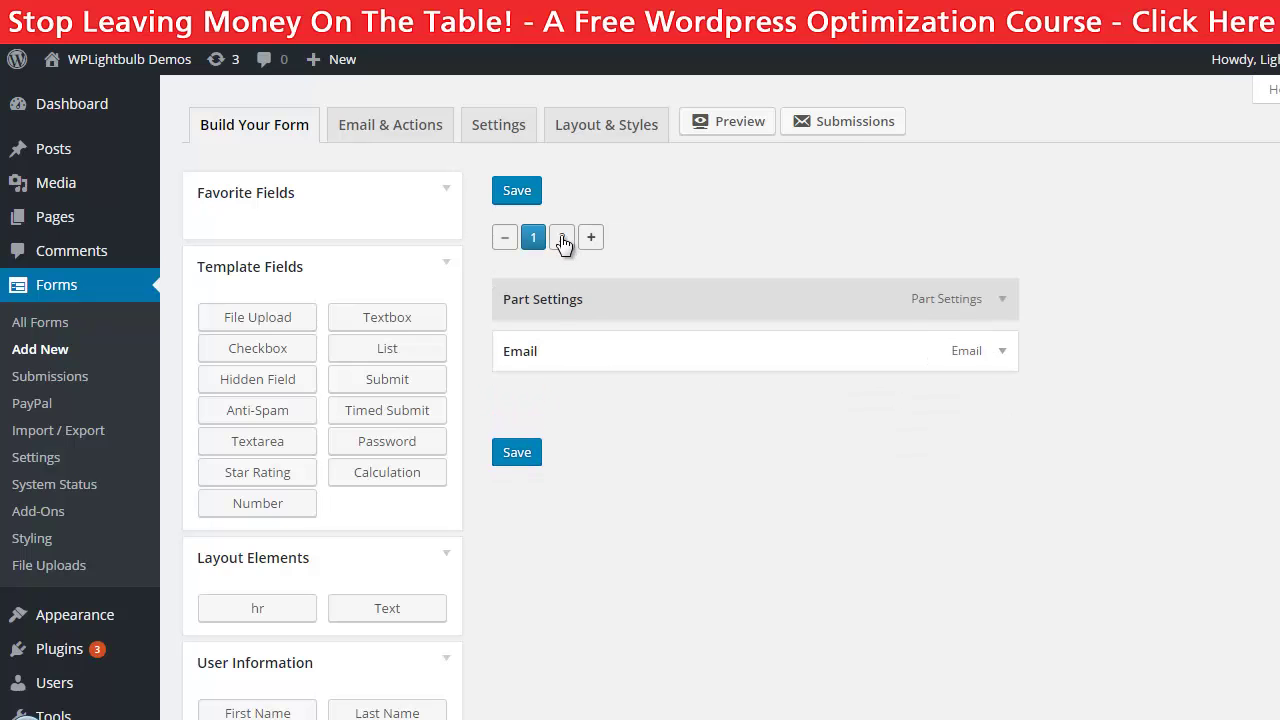
pyautogui.click(562, 238)
pyautogui.click(535, 238)
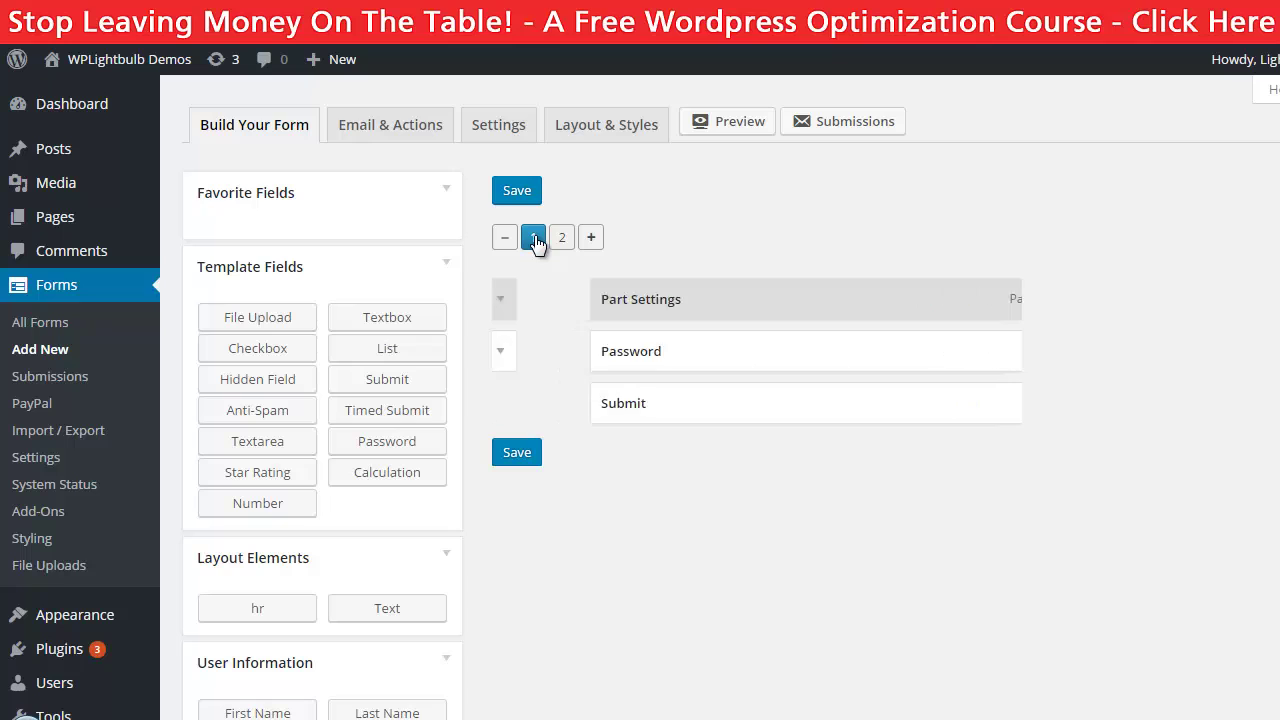
pyautogui.click(517, 453)
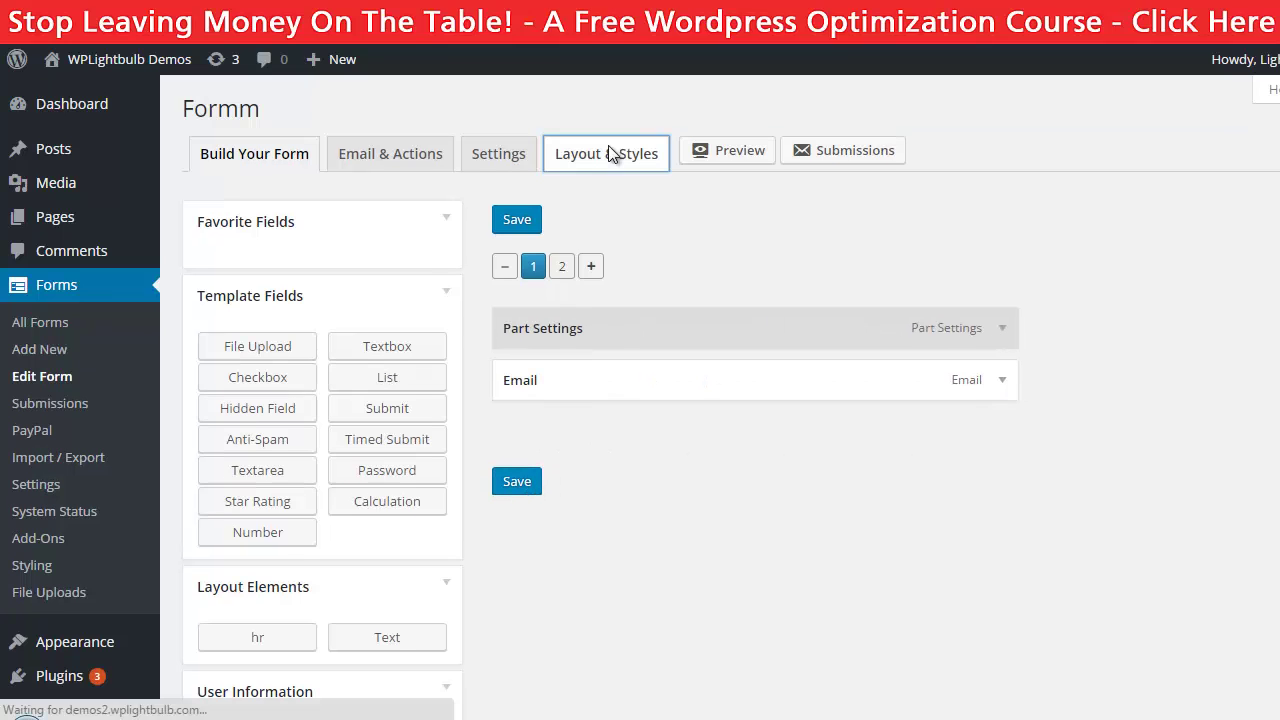
# In Layout & Styles, give part 1 three columns and stretch Email across all three.
pyautogui.click(610, 152)
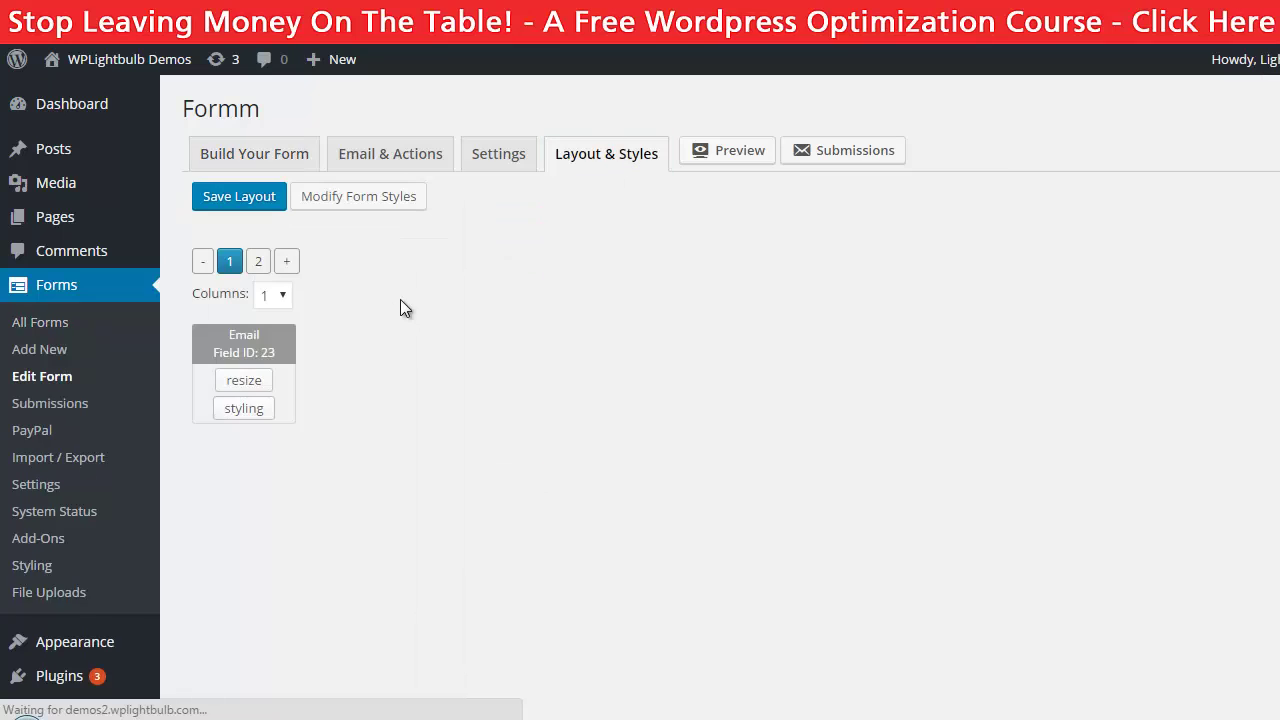
pyautogui.click(283, 296)
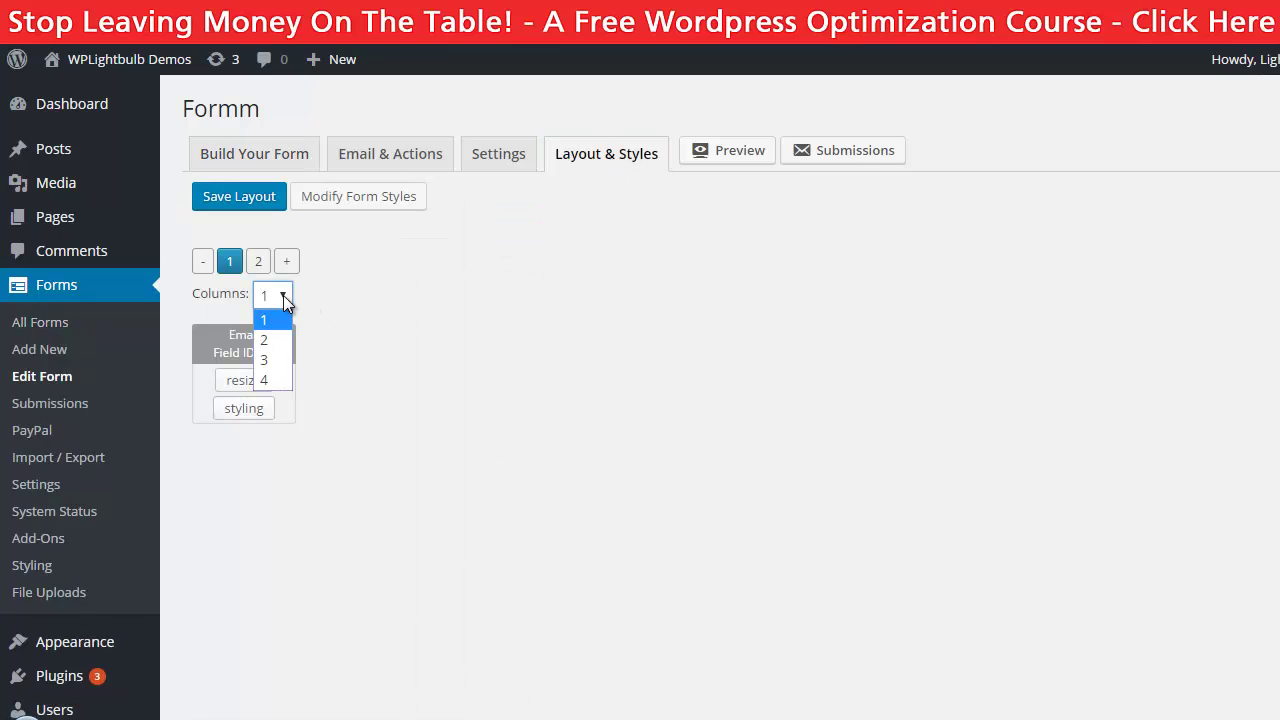
pyautogui.click(282, 360)
pyautogui.click(260, 383)
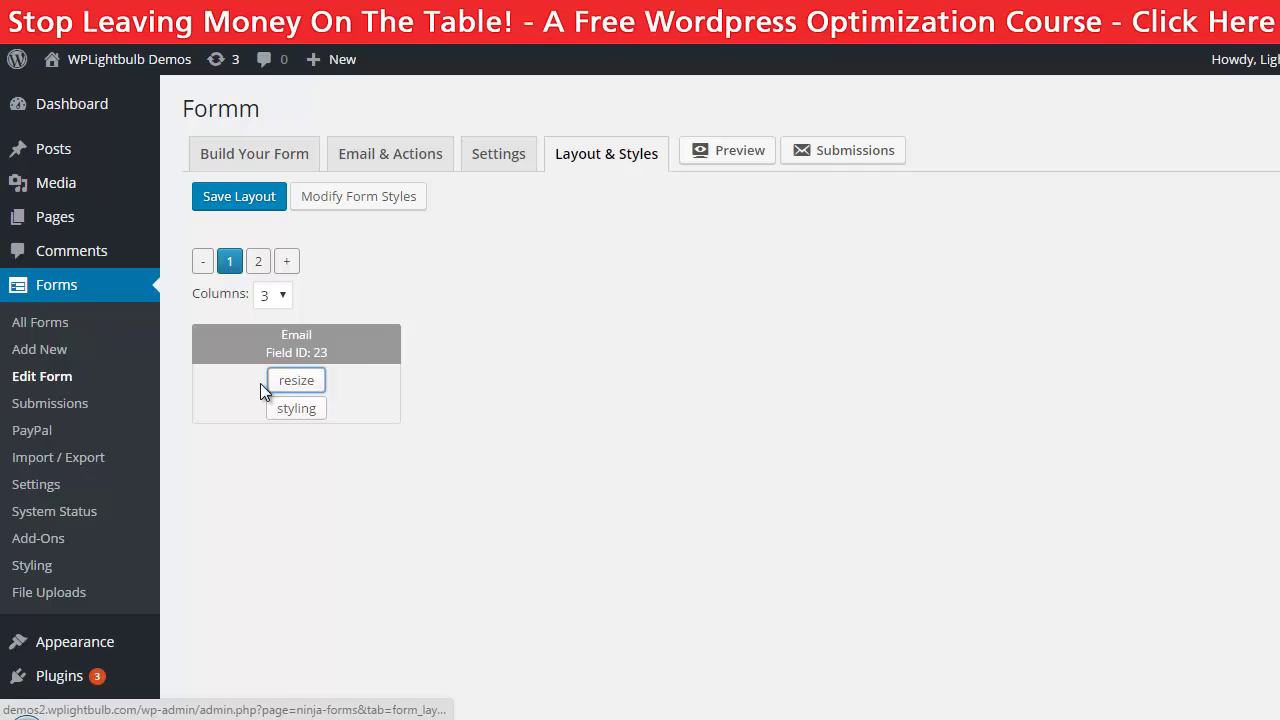
pyautogui.click(280, 381)
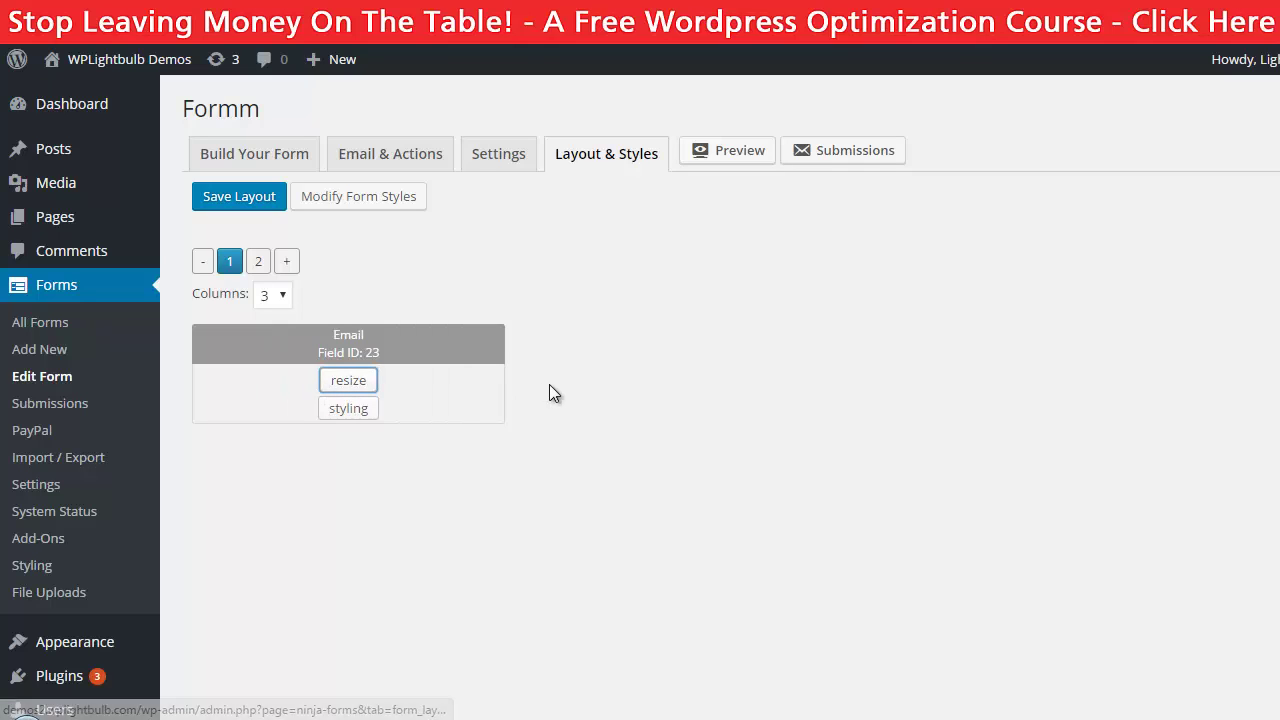
# Give part 2 three columns, widen Password to two columns, and keep Submit to its right.
pyautogui.click(259, 263)
pyautogui.click(268, 300)
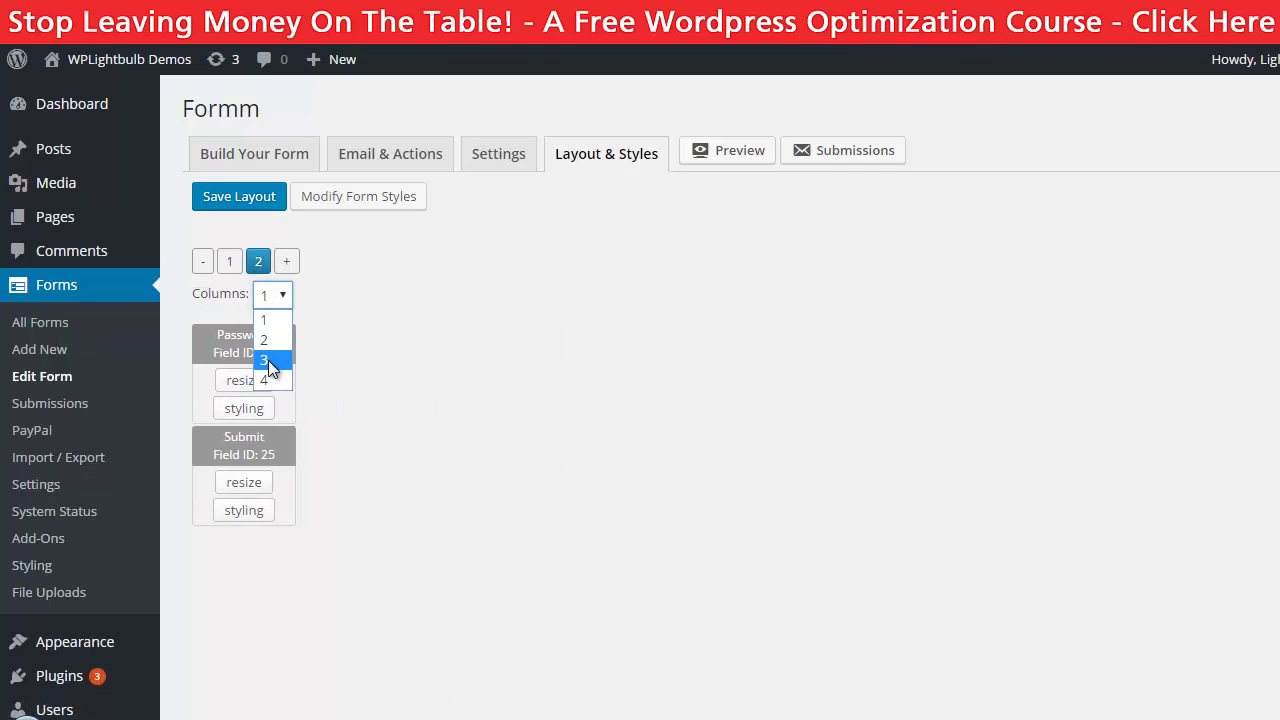
pyautogui.click(268, 360)
pyautogui.click(251, 384)
pyautogui.click(458, 386)
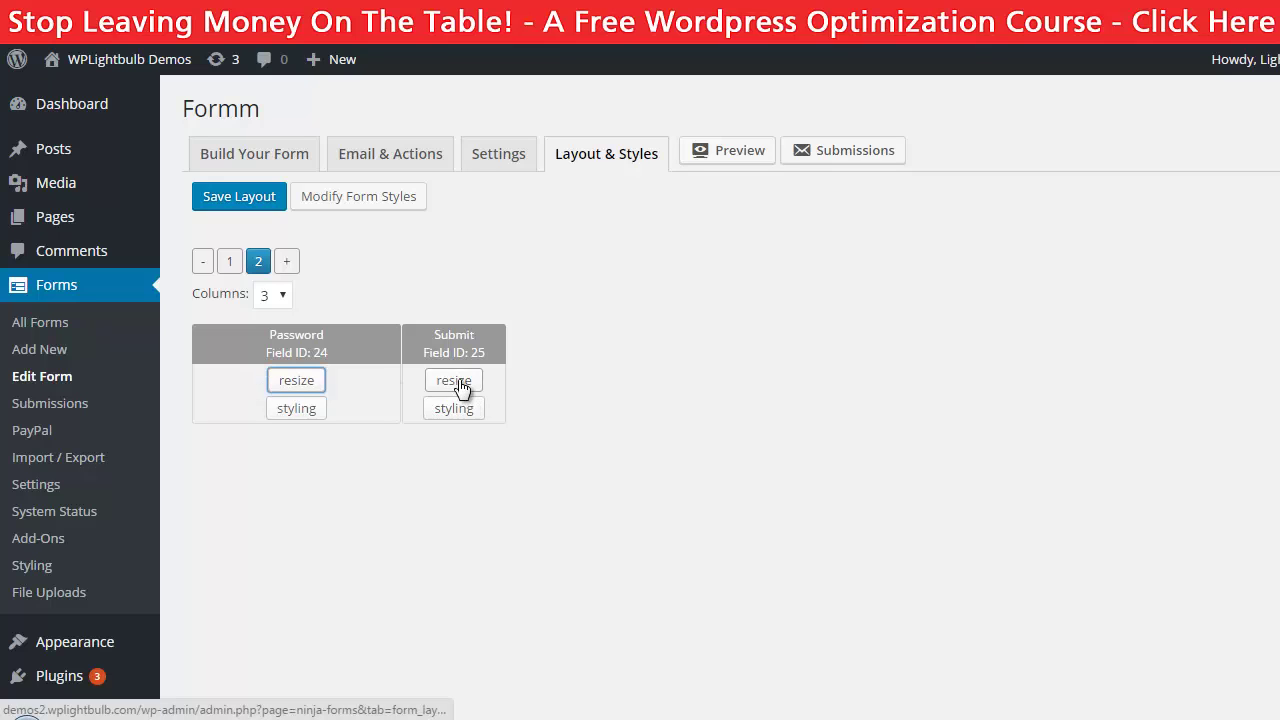
pyautogui.moveTo(497, 334); pyautogui.dragTo(238, 334)
pyautogui.moveTo(456, 342); pyautogui.dragTo(477, 343)
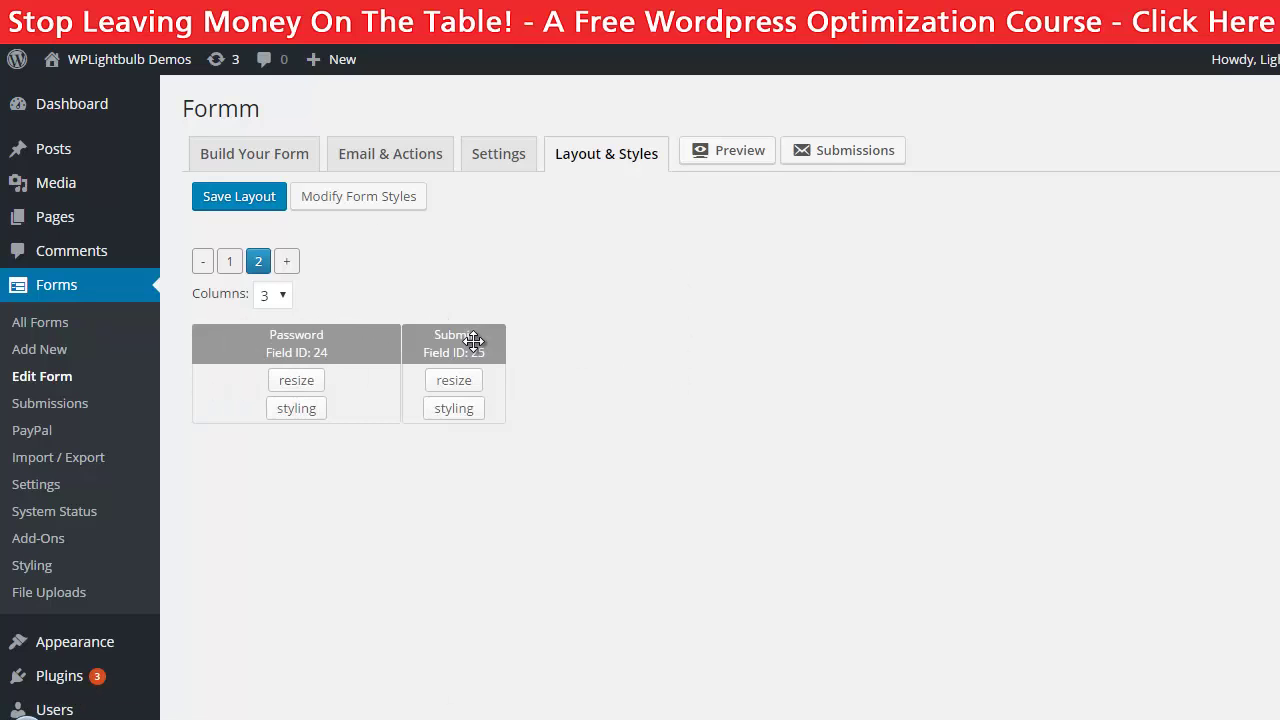
pyautogui.click(377, 204)
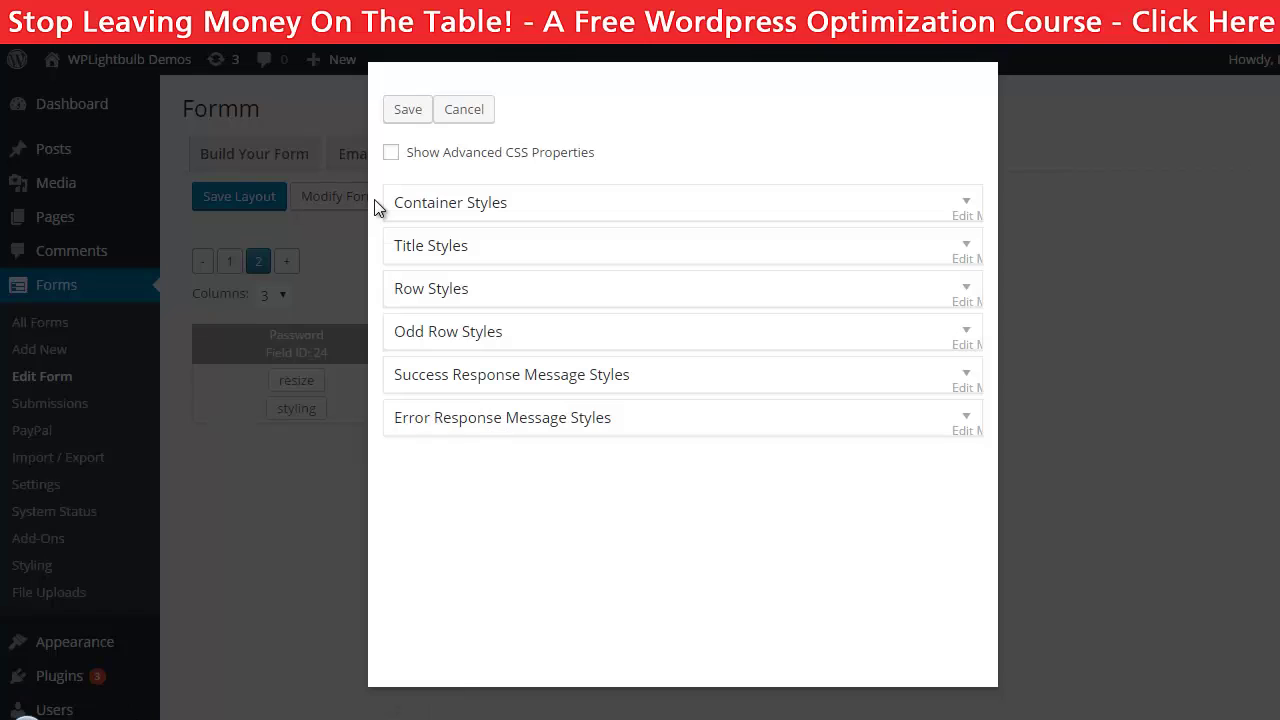
# Expand and scroll through the container style options, then cancel the styles editor unchanged.
pyautogui.click(963, 200)
pyautogui.scroll(-3, 817, 391)
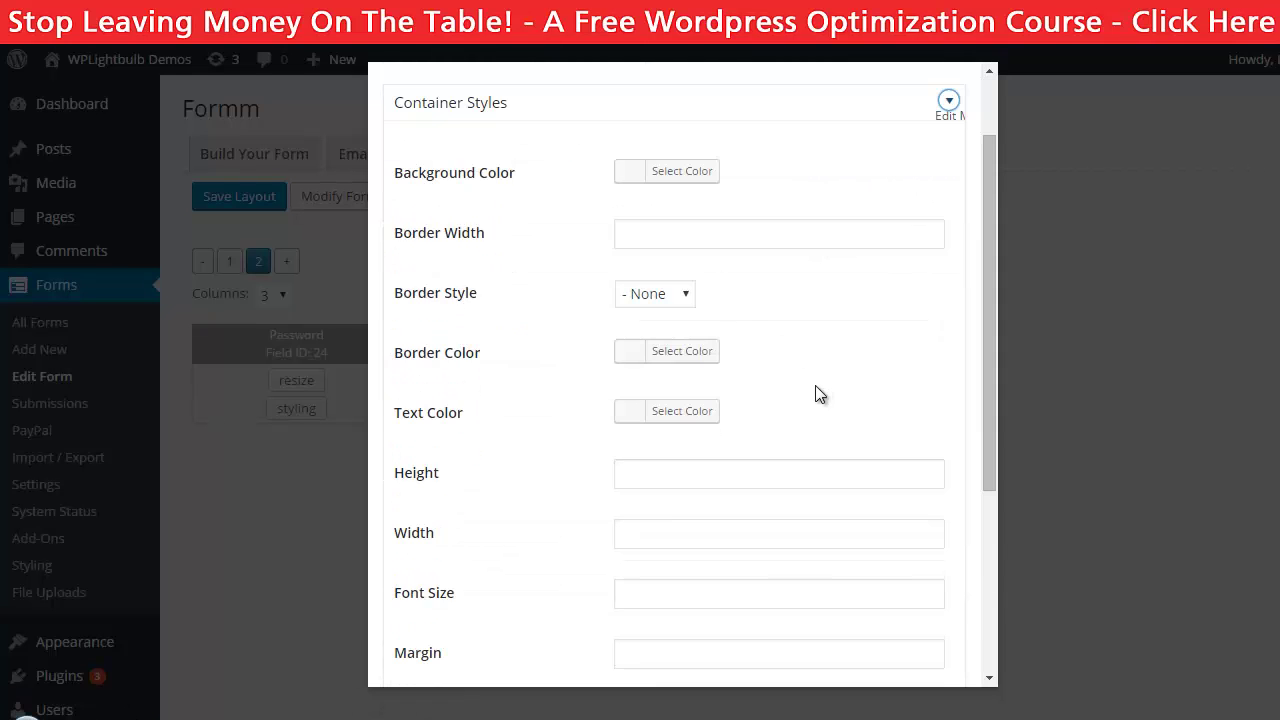
pyautogui.scroll(-1, 845, 462)
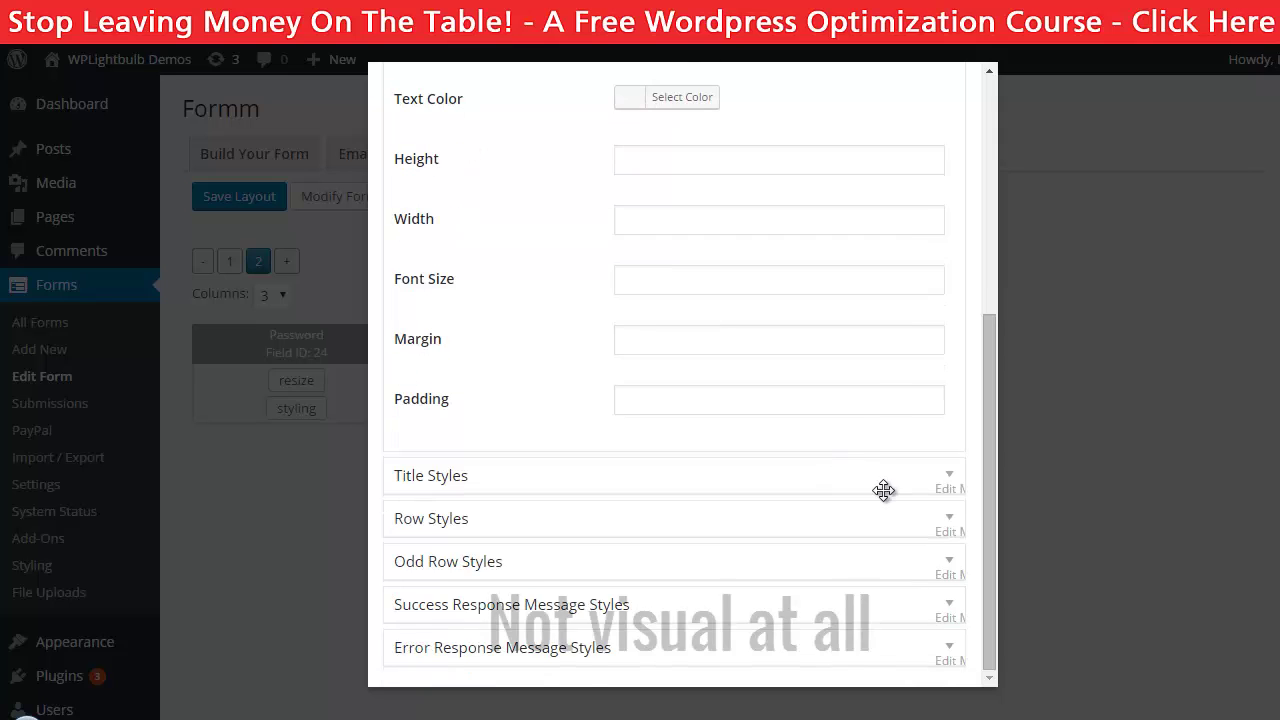
pyautogui.scroll(5, 885, 494)
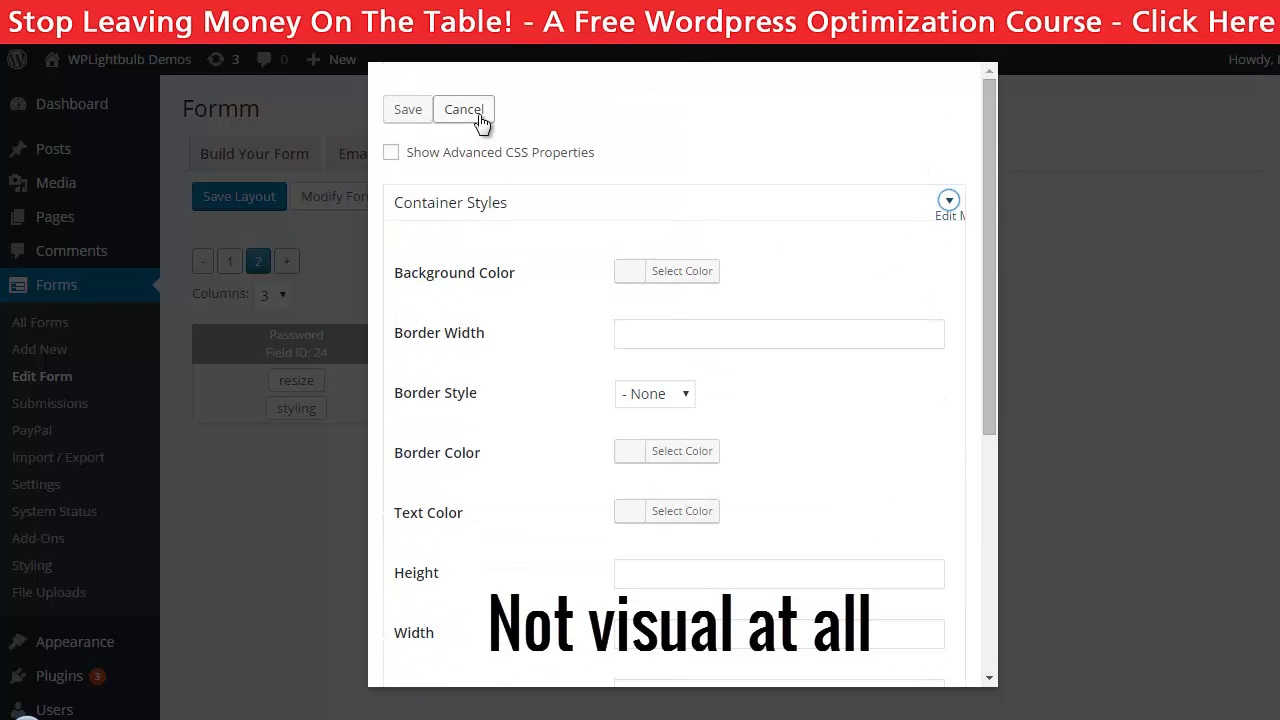
pyautogui.scroll(-4, 460, 280)
pyautogui.scroll(4, 462, 272)
pyautogui.click(391, 155)
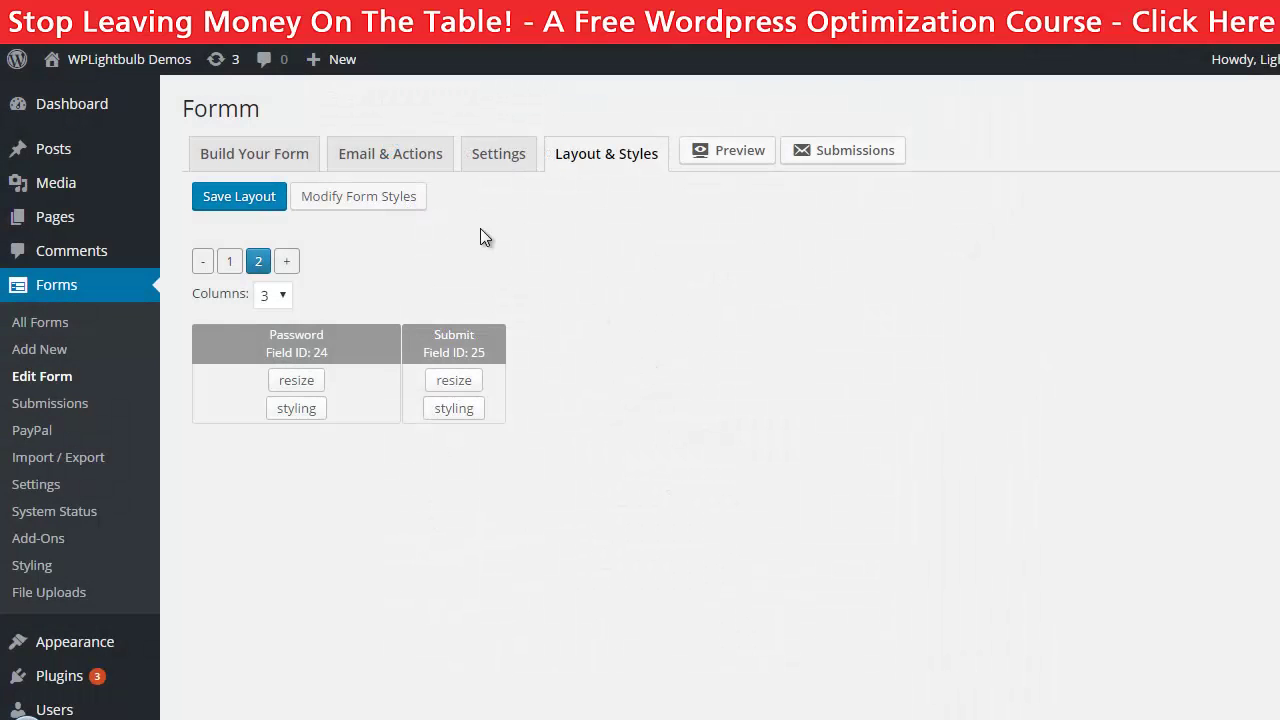
pyautogui.click(394, 153)
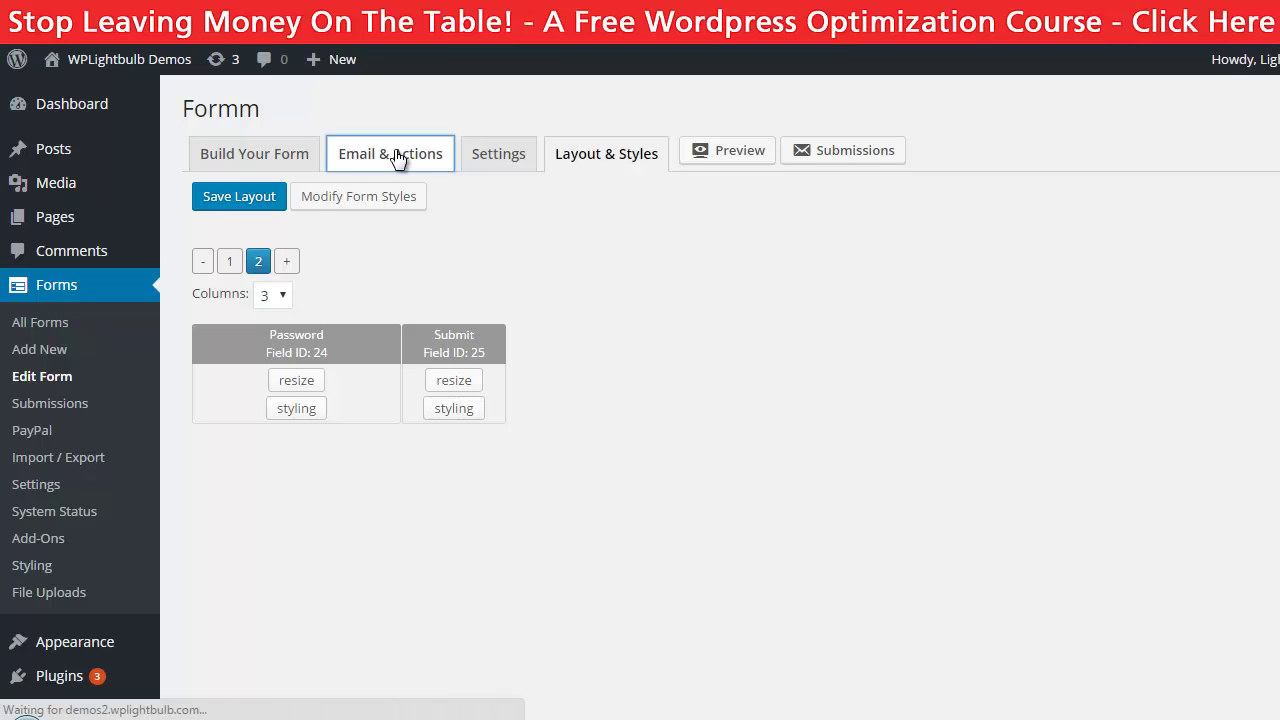
# Add a new action of type MailChimp, keeping WPLightbulb as its list.
pyautogui.click(350, 207)
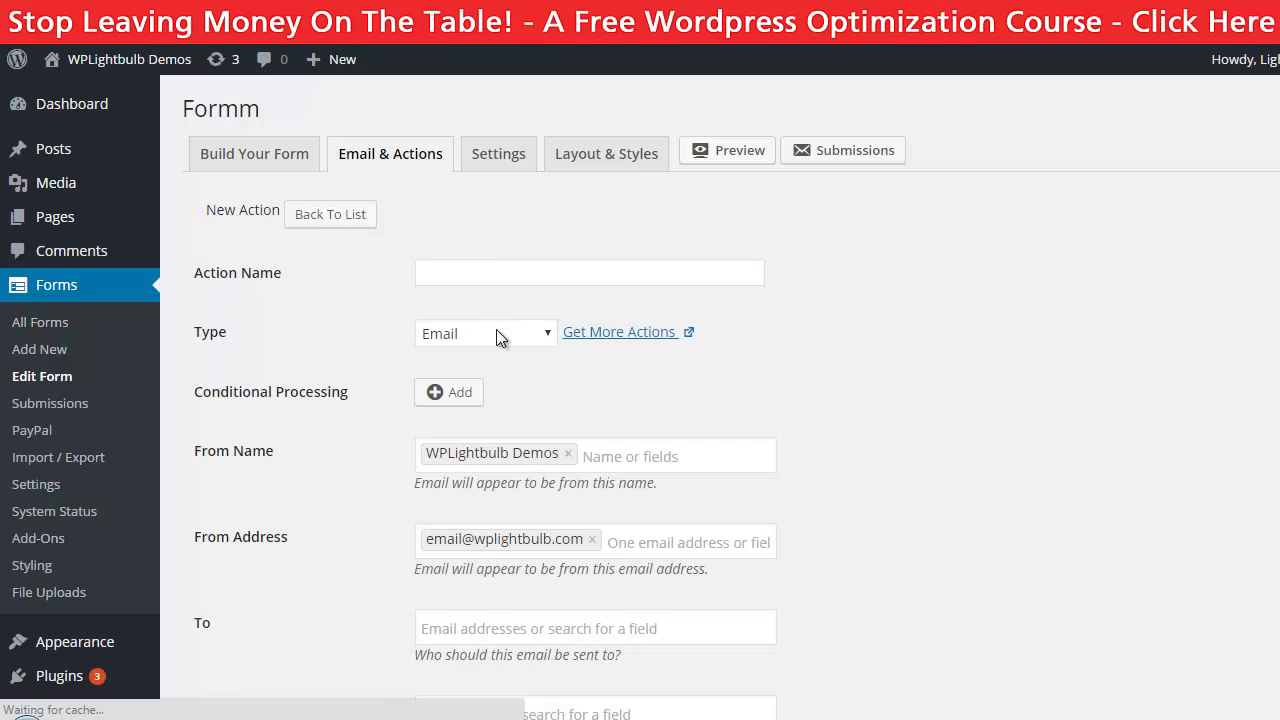
pyautogui.click(496, 331)
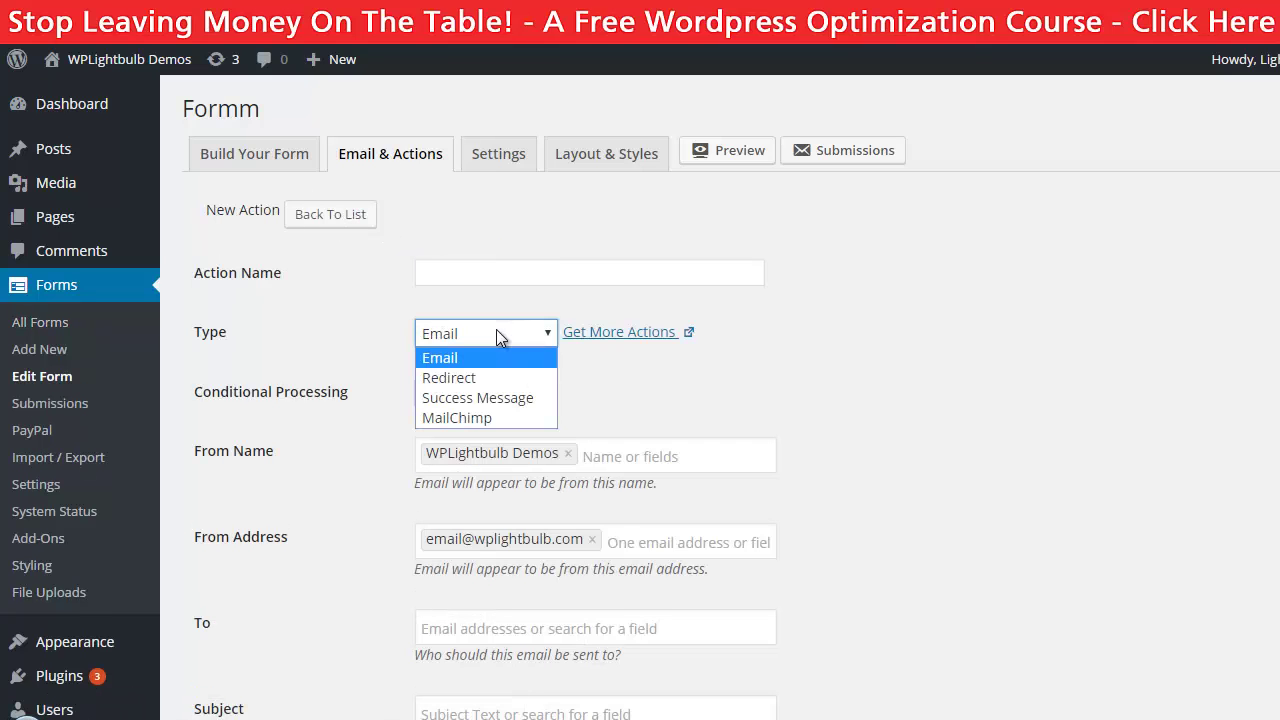
pyautogui.click(488, 418)
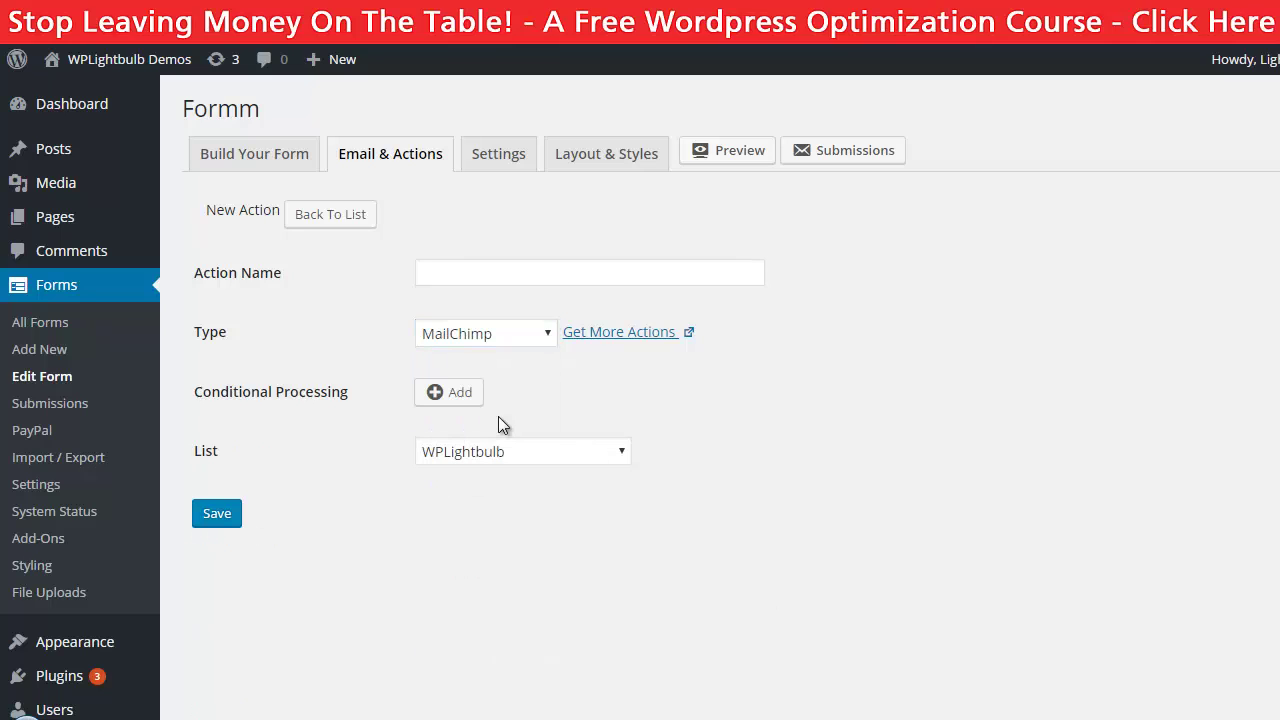
pyautogui.click(483, 262)
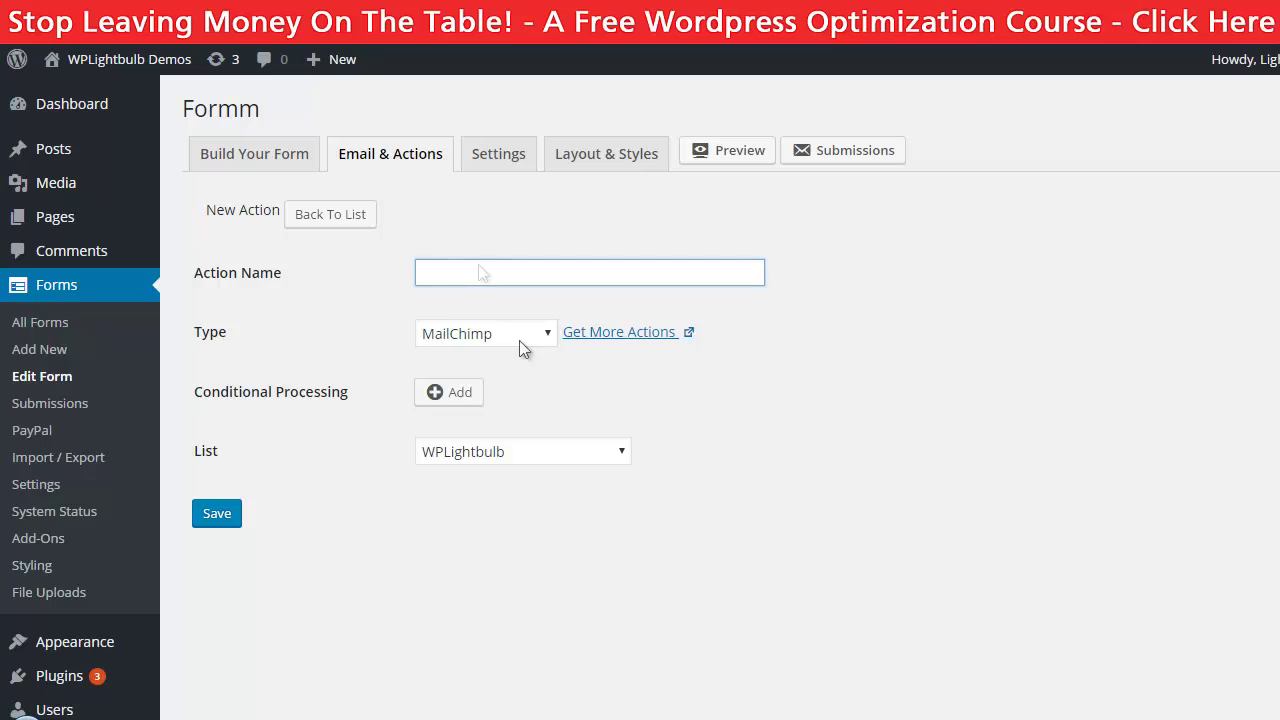
pyautogui.click(498, 158)
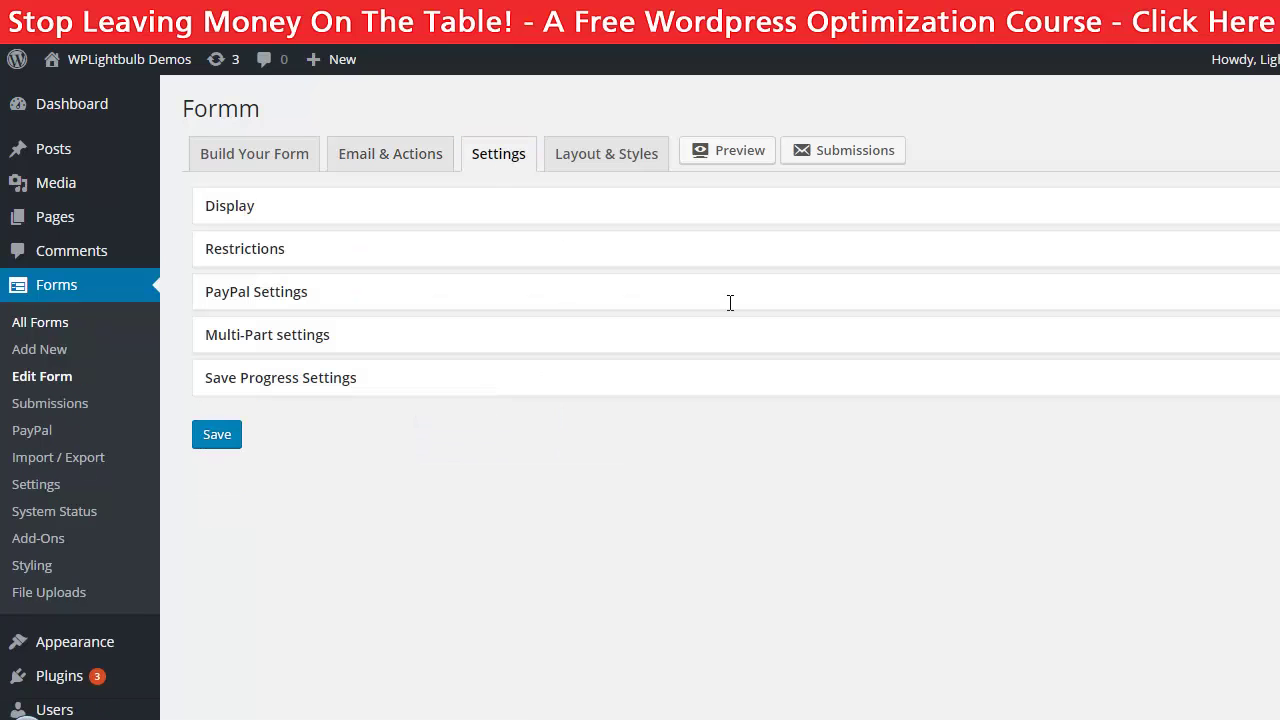
# Expand and collapse PayPal Settings, then preview Formm and advance to its Password page.
pyautogui.click(730, 292)
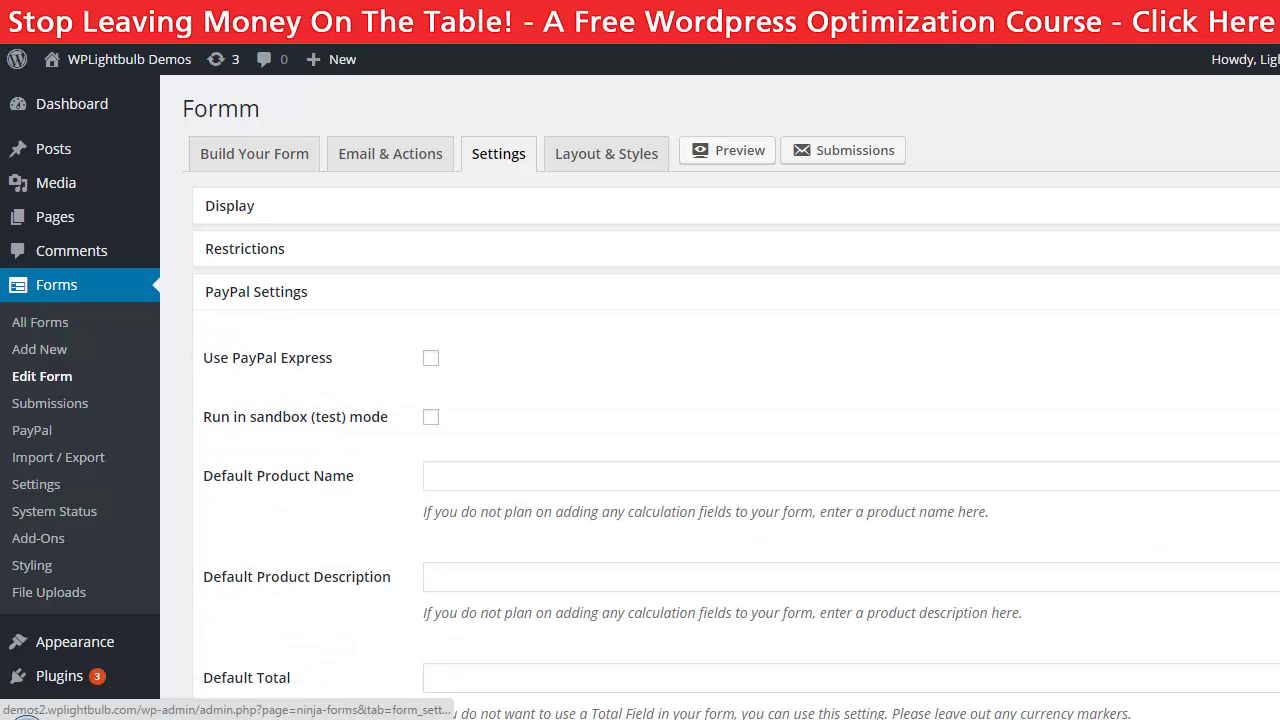
pyautogui.click(730, 292)
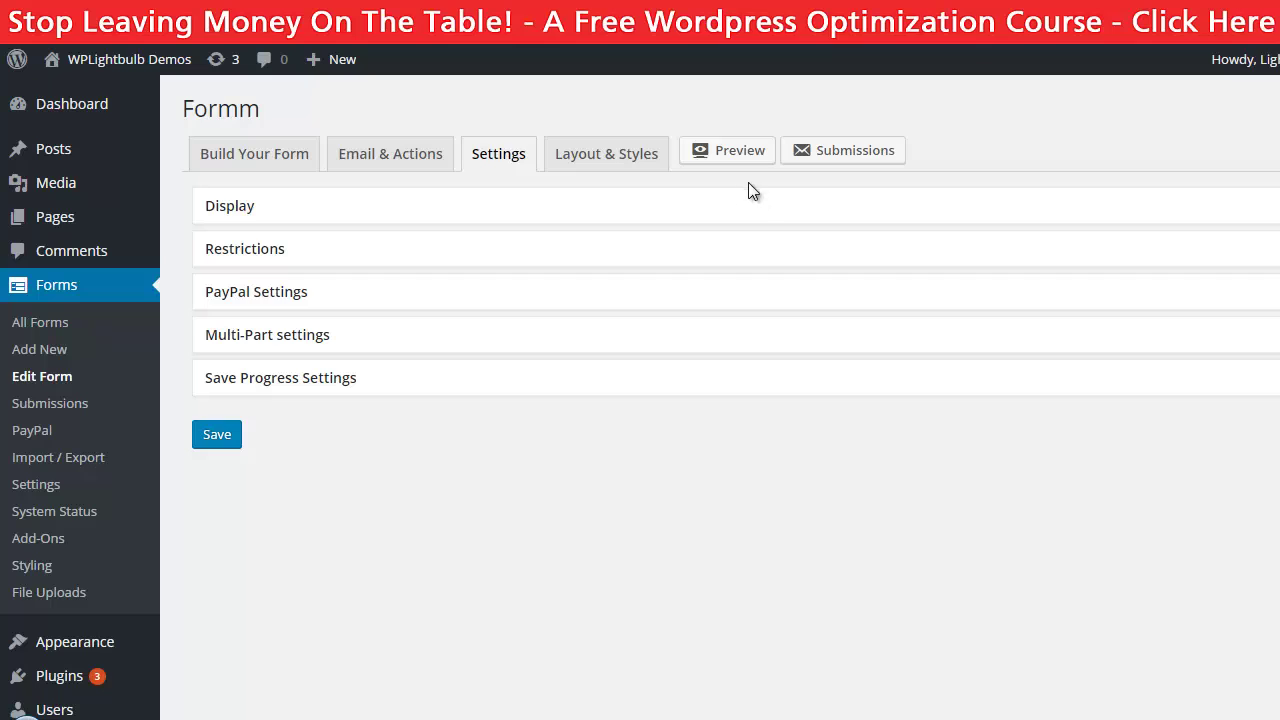
pyautogui.click(734, 155)
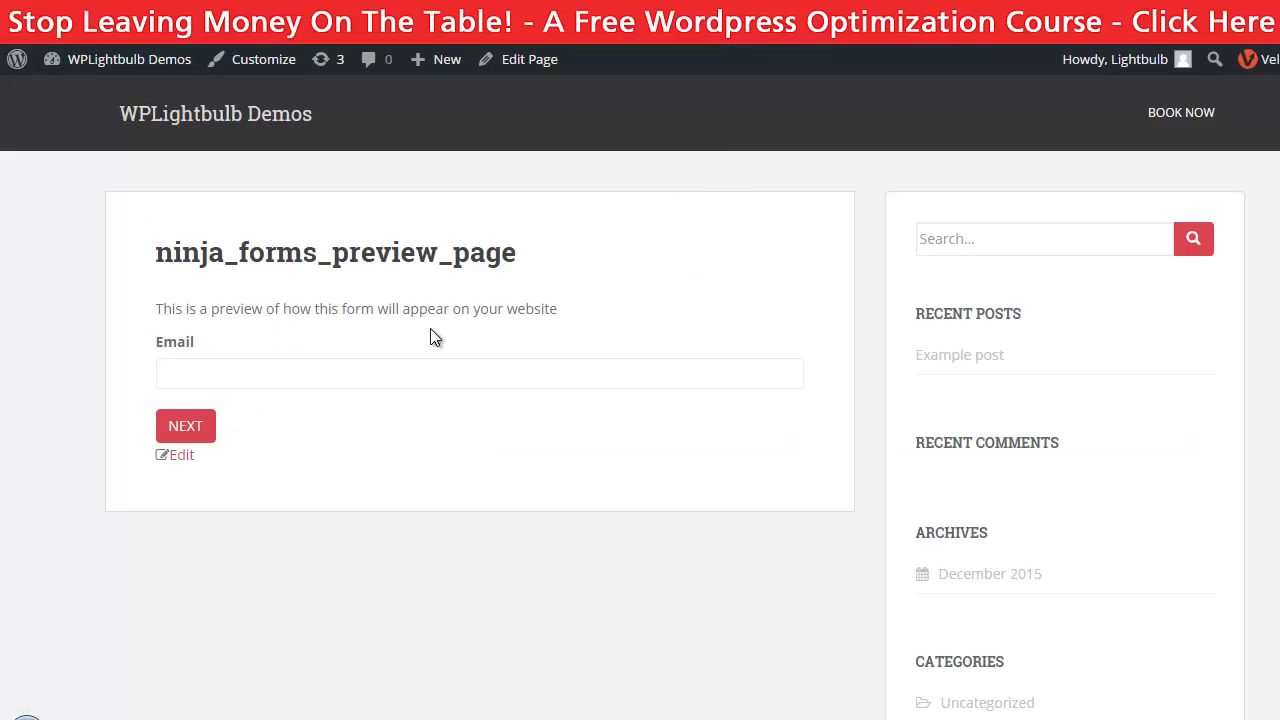
pyautogui.click(185, 422)
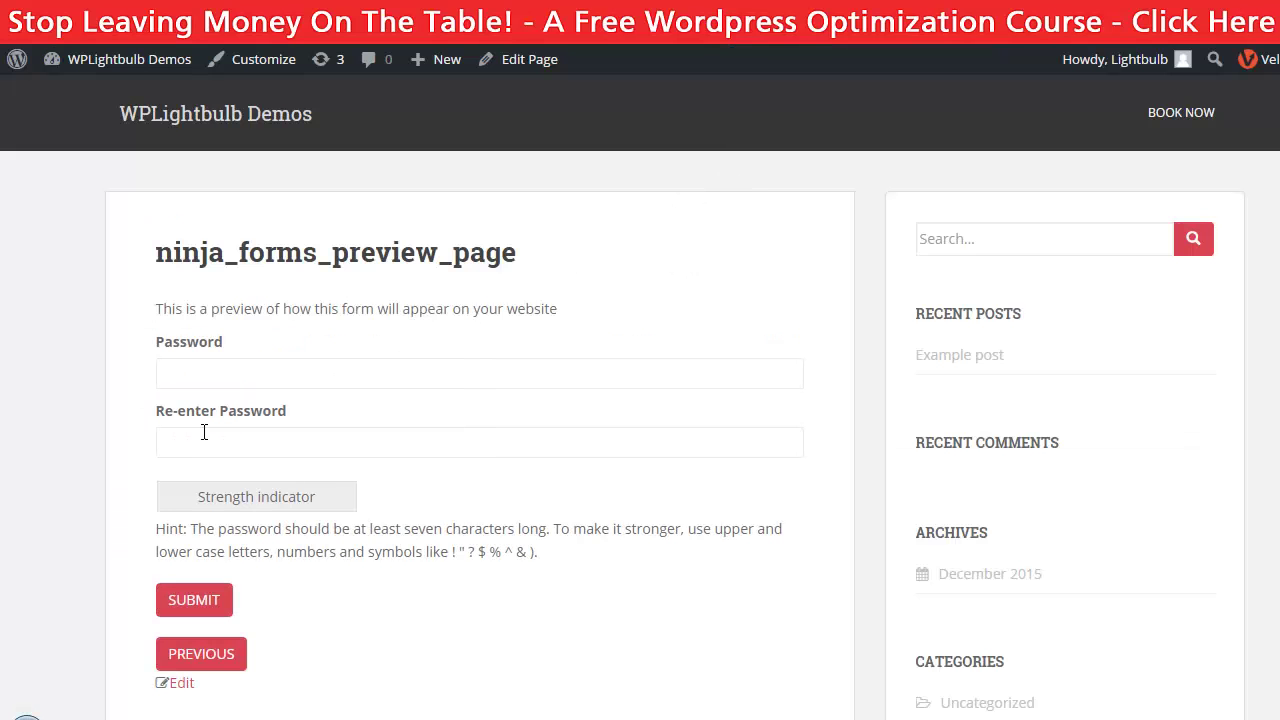
pyautogui.moveTo(197, 497); pyautogui.dragTo(328, 510)
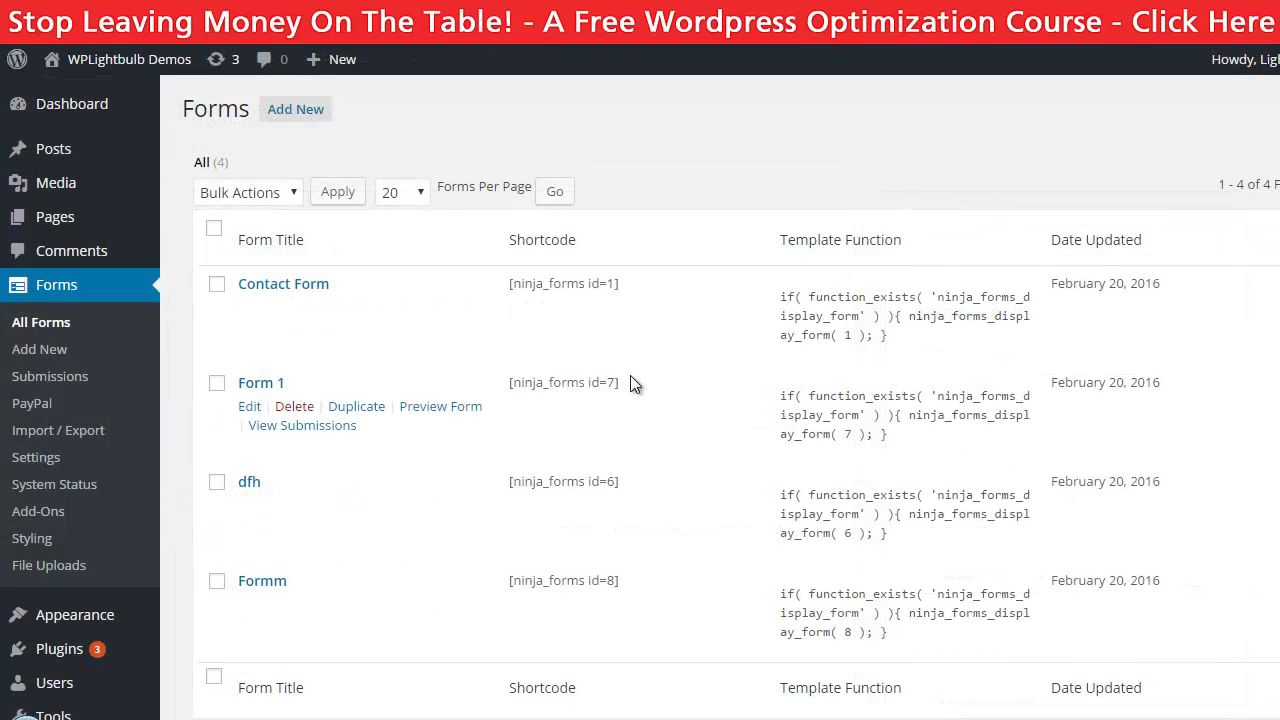
# Select Form 1's shortcode [ninja_forms id=7] and its template function code on All Forms.
pyautogui.moveTo(522, 383)
pyautogui.mouseDown()
pyautogui.moveTo(480, 380)
pyautogui.moveTo(505, 383)
pyautogui.mouseUp()
pyautogui.moveTo(938, 455); pyautogui.dragTo(770, 397)
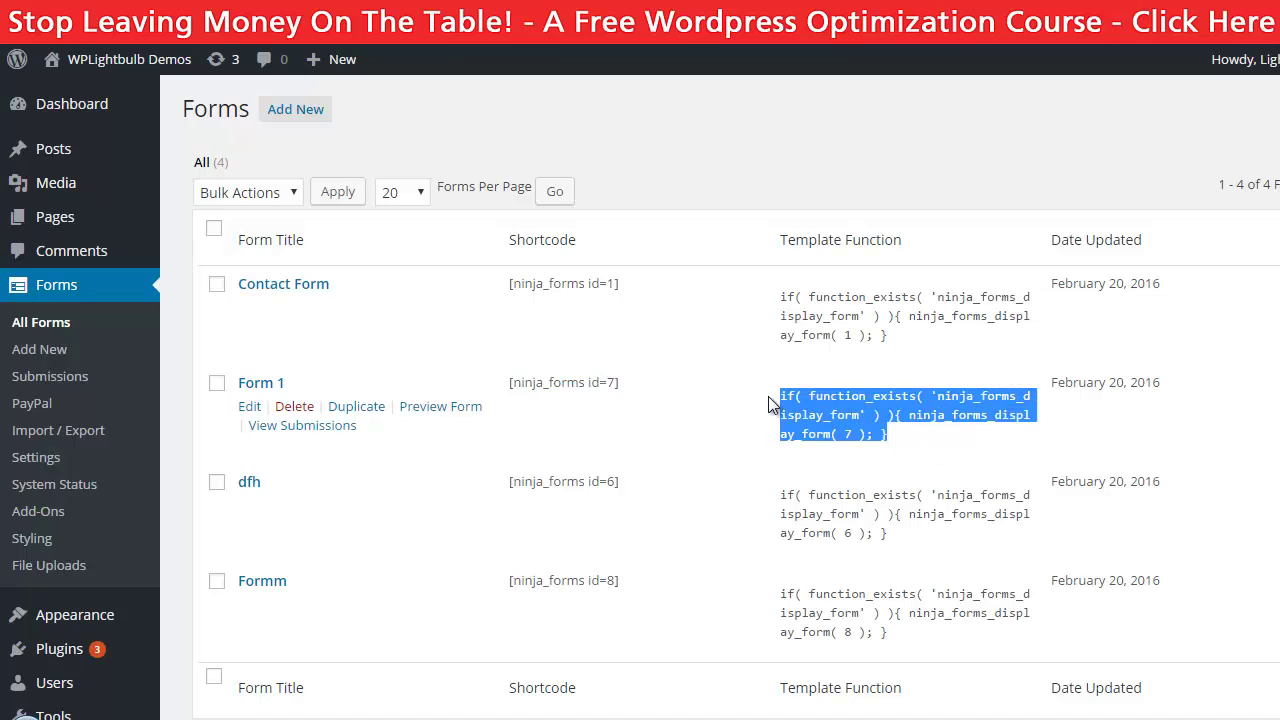
pyautogui.click(768, 396)
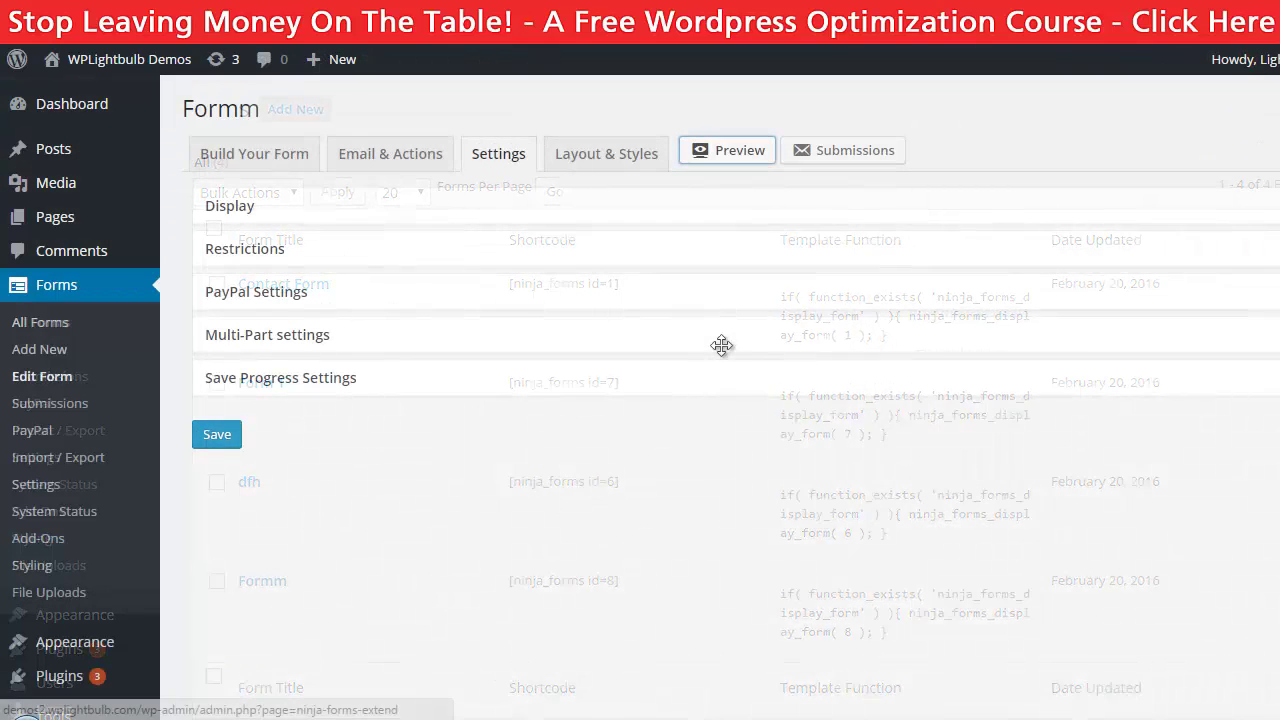
pyautogui.click(24, 542)
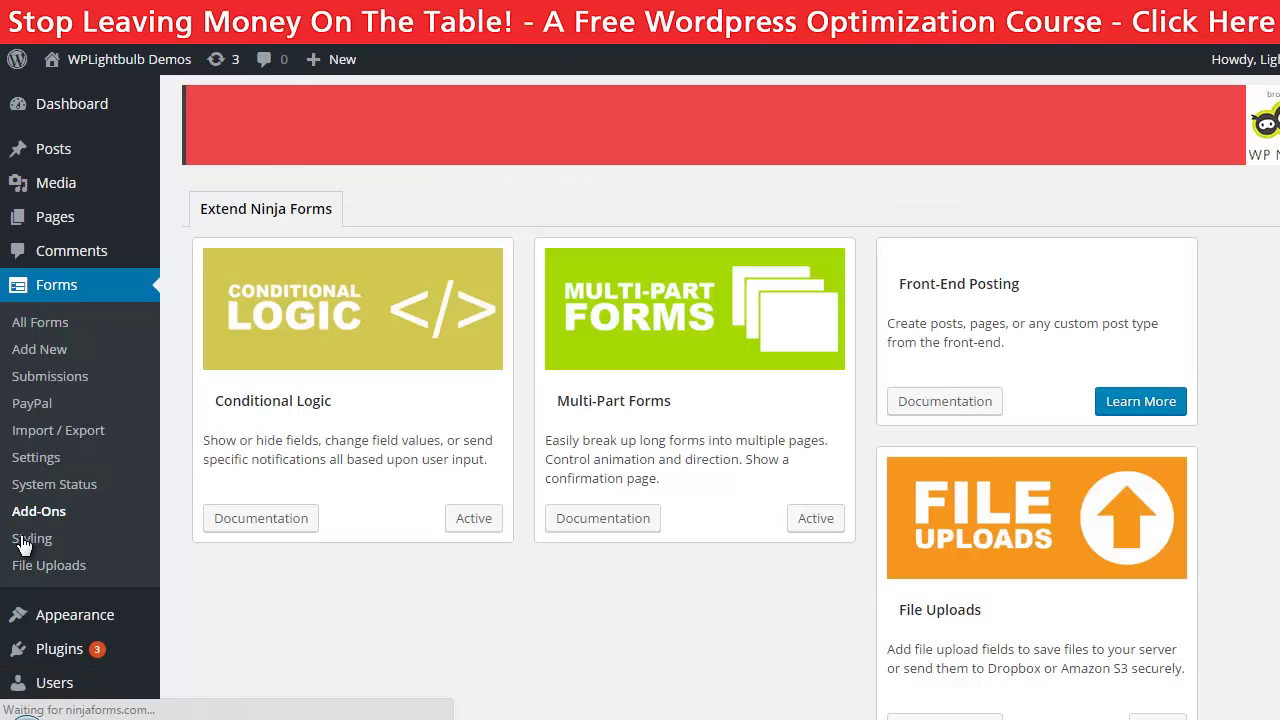
# Scroll the add-ons grid down to the FreshBooks, AWeber and PayPal Express integrations.
pyautogui.scroll(-1, 791, 528)
pyautogui.scroll(-10, 791, 528)
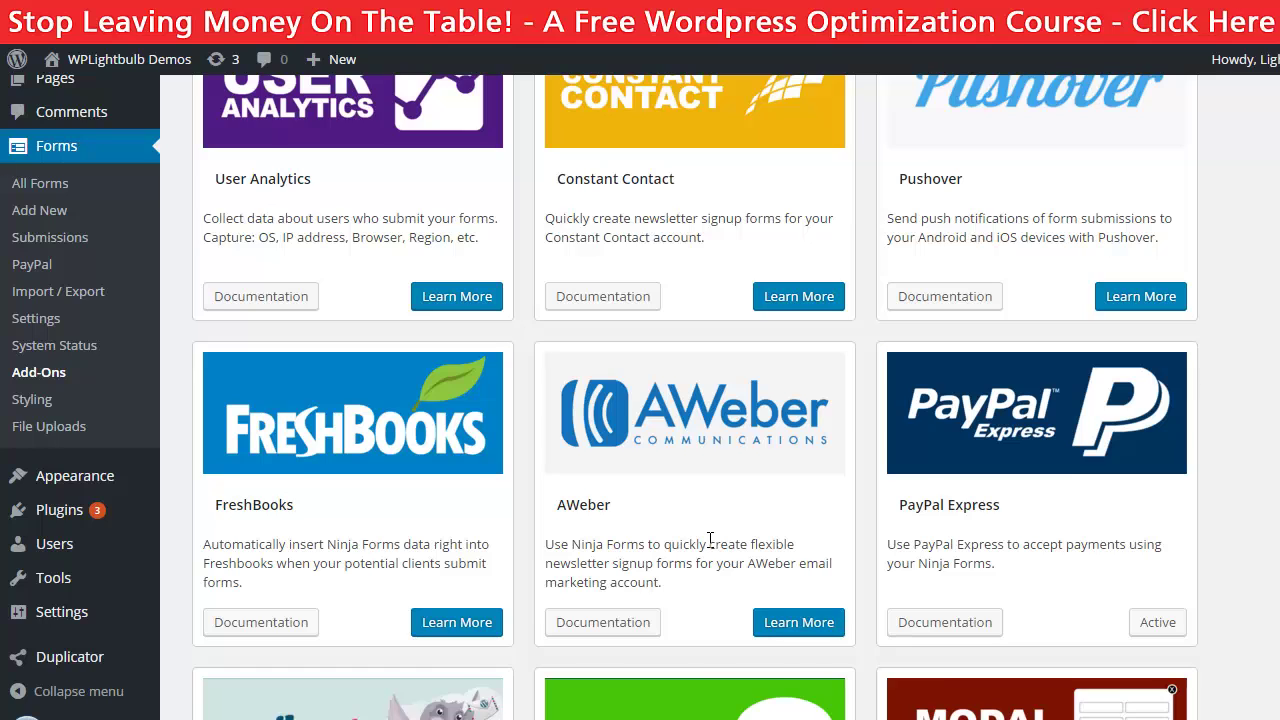
pyautogui.scroll(-2, 709, 539)
pyautogui.scroll(2, 614, 473)
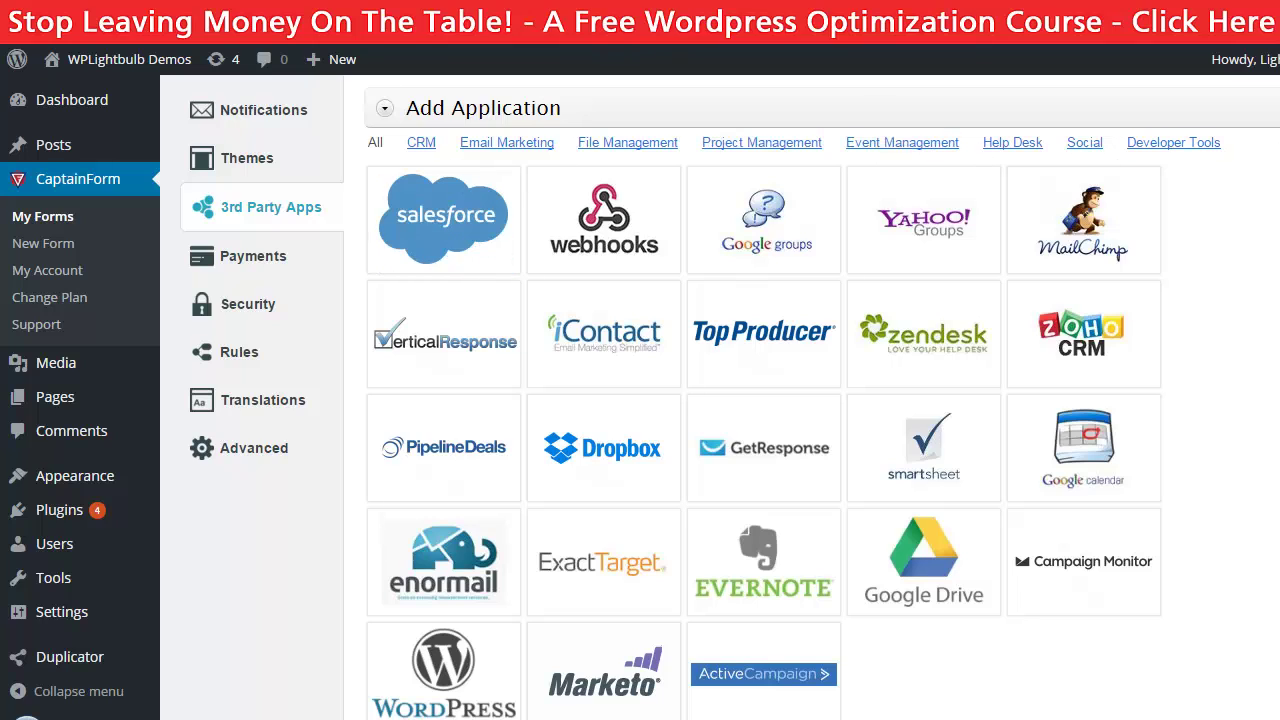
# Glance over the installed 3rd Party Apps, then go to CaptainForm > New Form.
pyautogui.scroll(-2, 1249, 291)
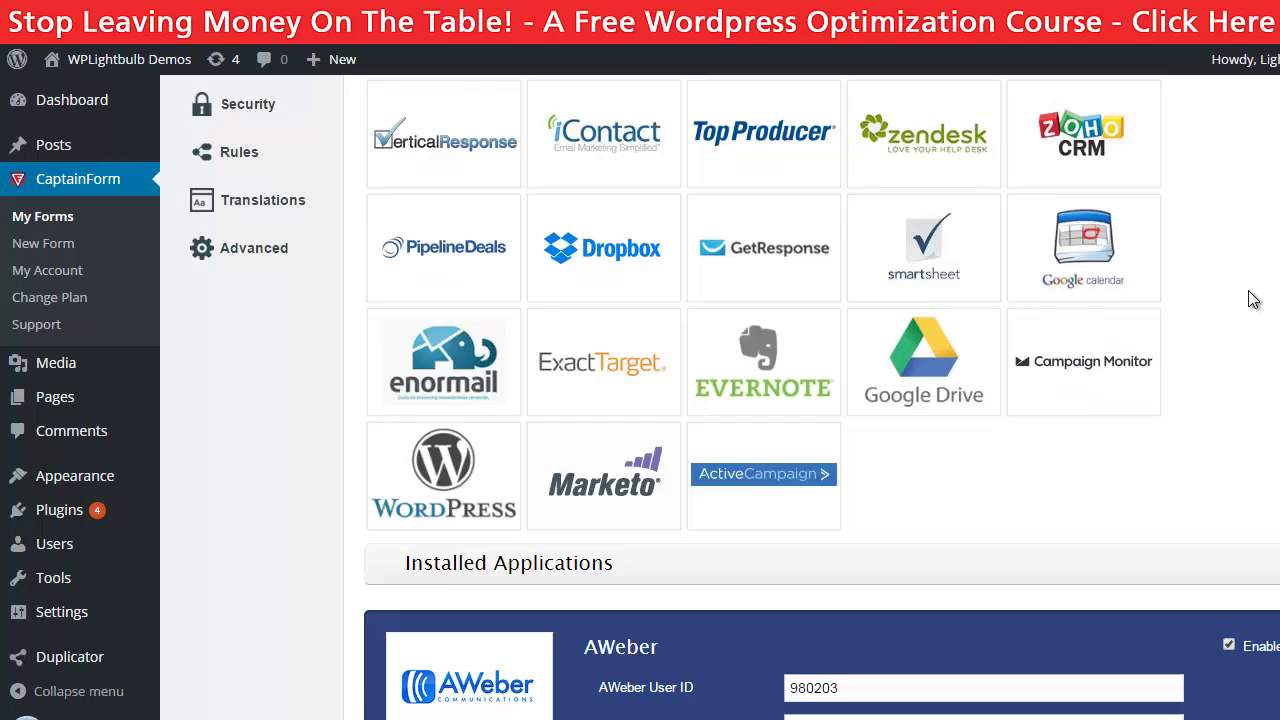
pyautogui.scroll(2, 1253, 300)
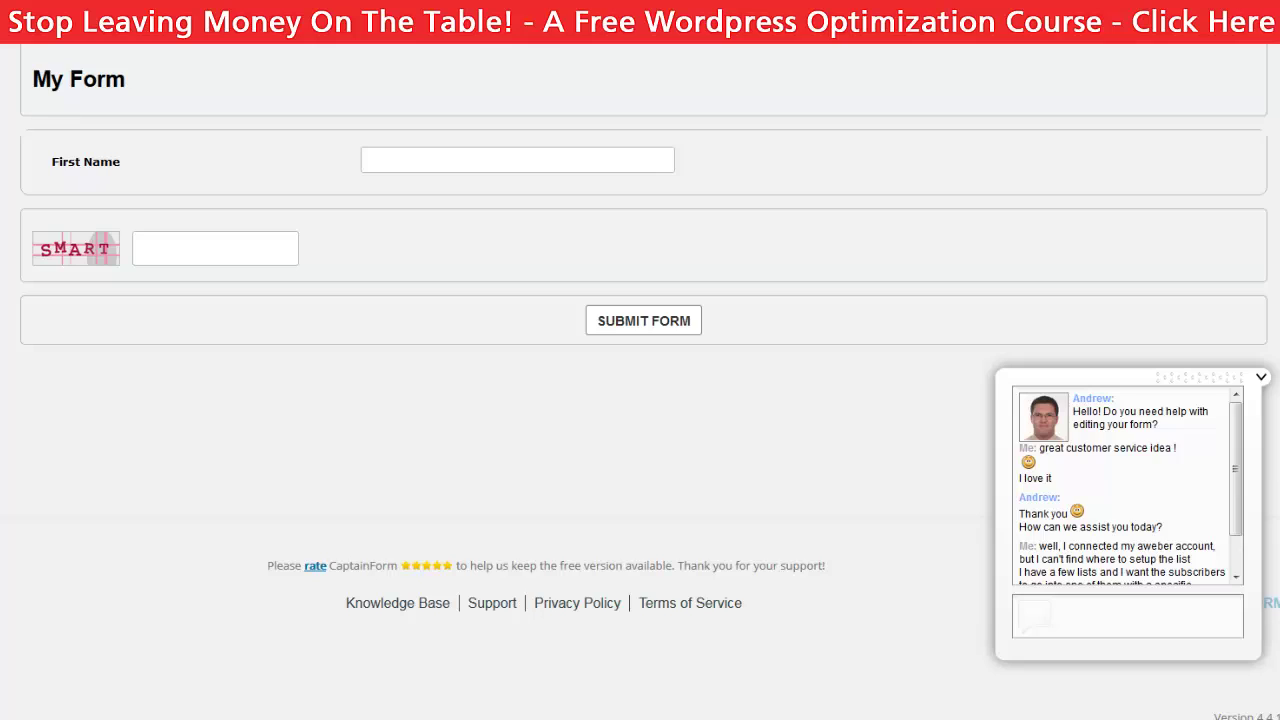
pyautogui.click(64, 247)
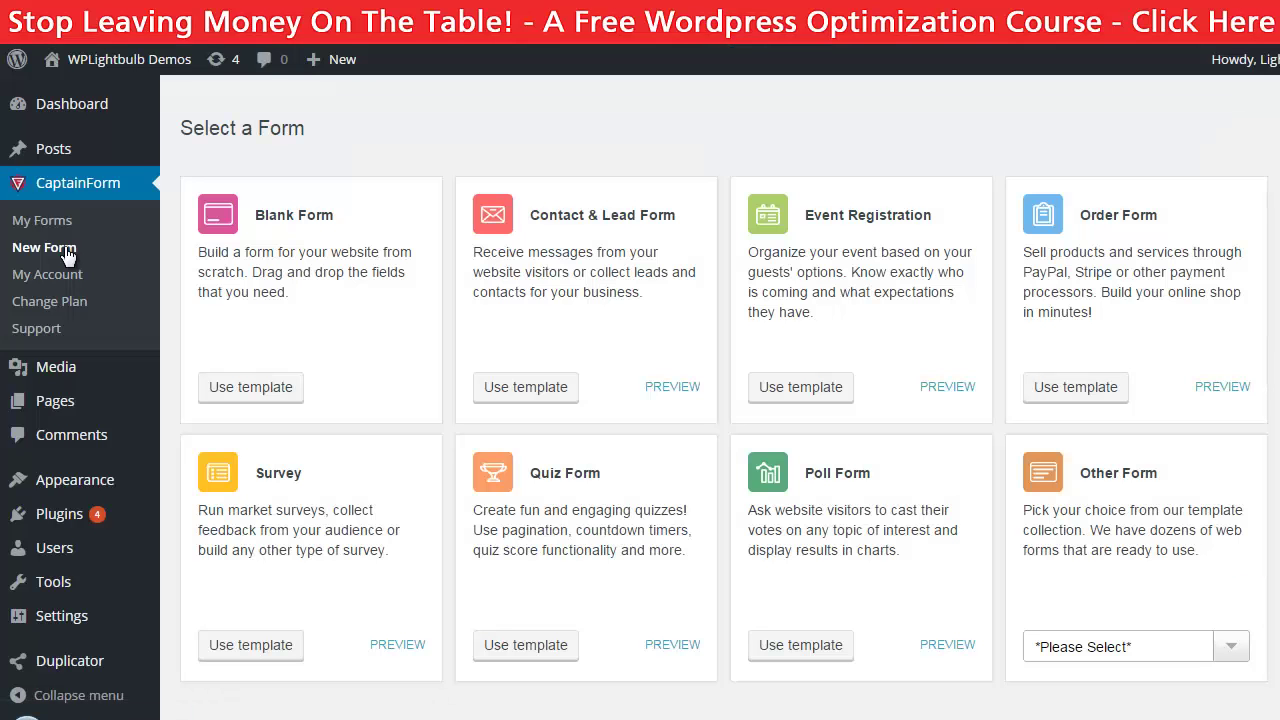
# Browse the other templates without choosing one, then start a form from the Event Registration template.
pyautogui.click(1230, 647)
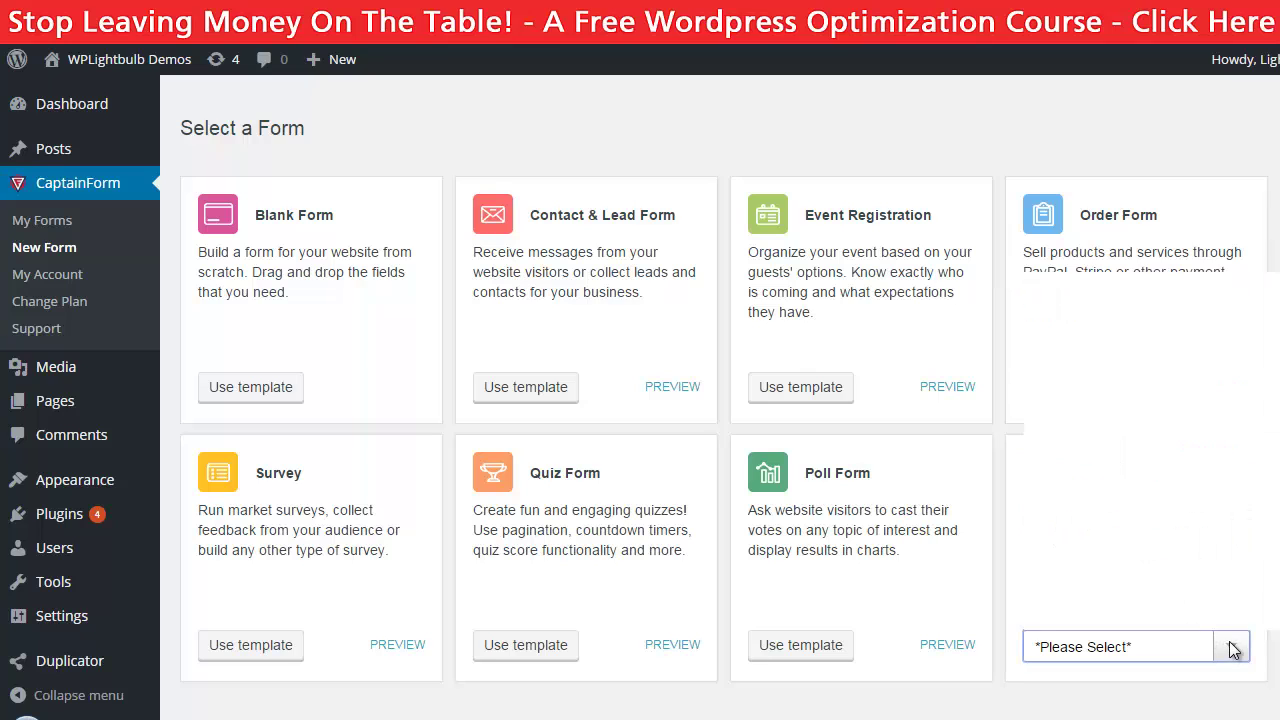
pyautogui.moveTo(1273, 370); pyautogui.dragTo(1270, 525)
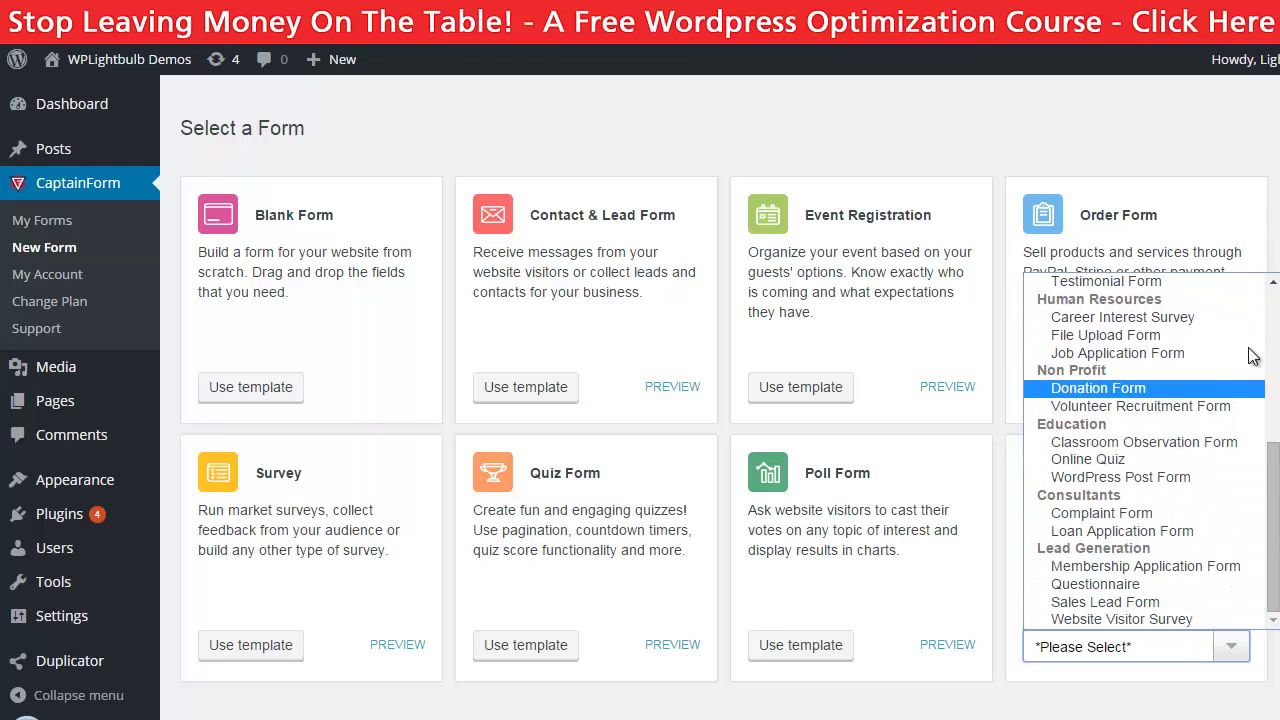
pyautogui.scroll(5, 1253, 357)
pyautogui.click(1148, 236)
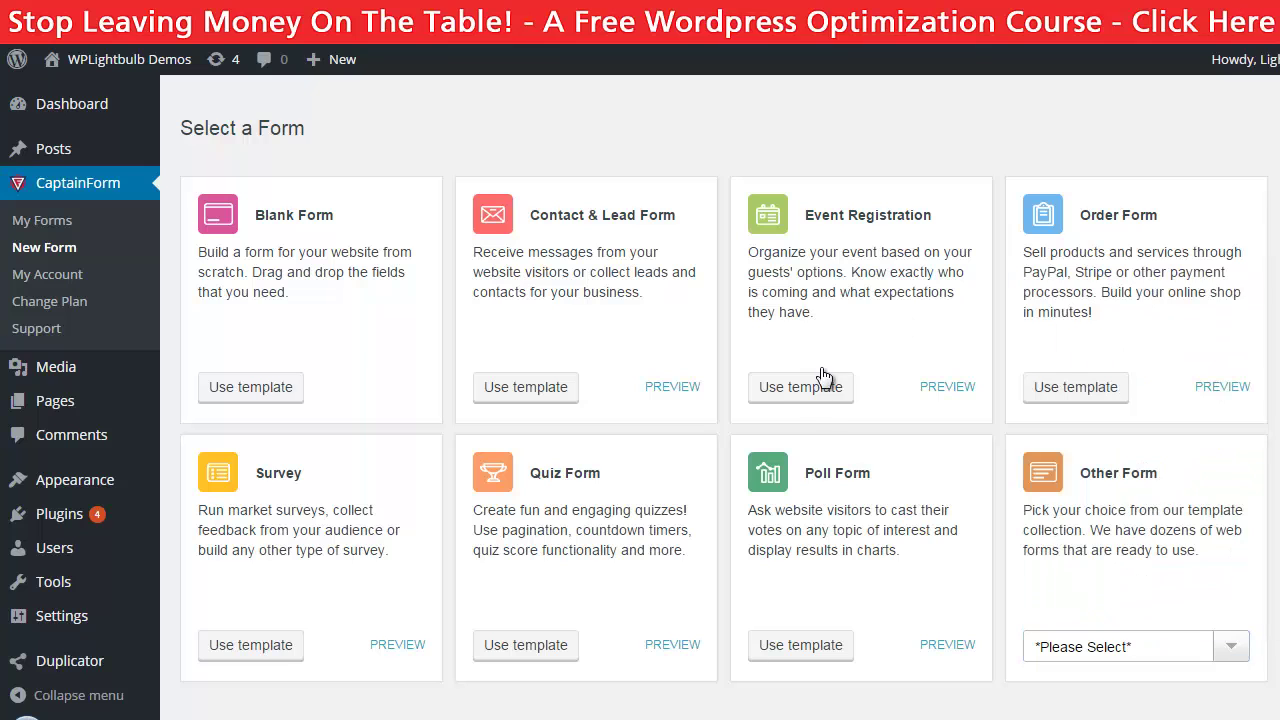
pyautogui.click(799, 398)
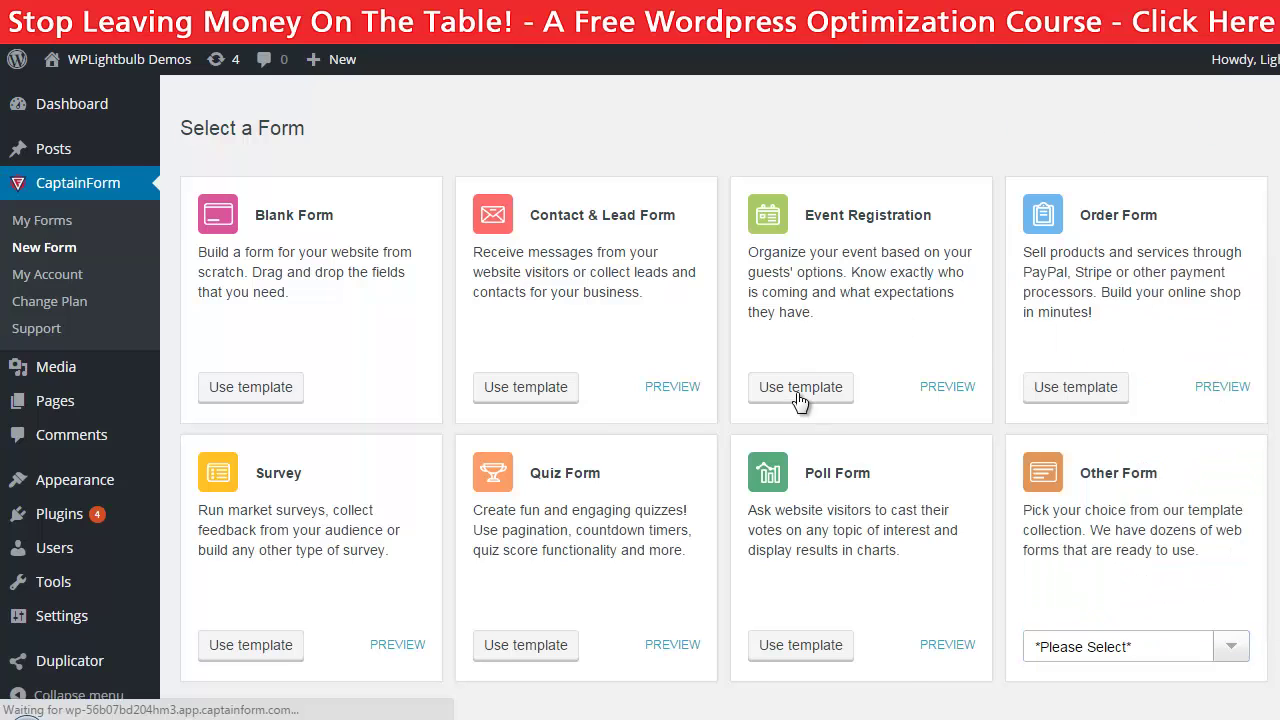
pyautogui.scroll(-6, 796, 392)
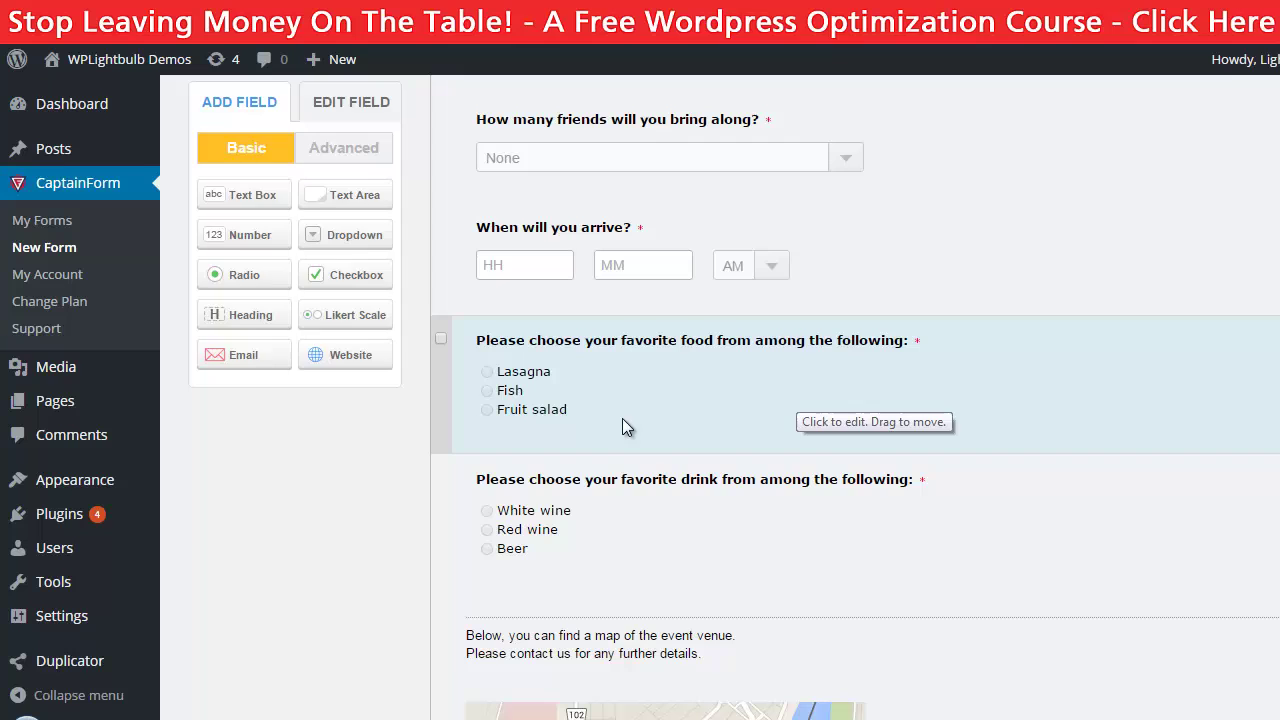
# Inspect the favourite food question and the venue map's location and size options, then go to Settings.
pyautogui.click(622, 418)
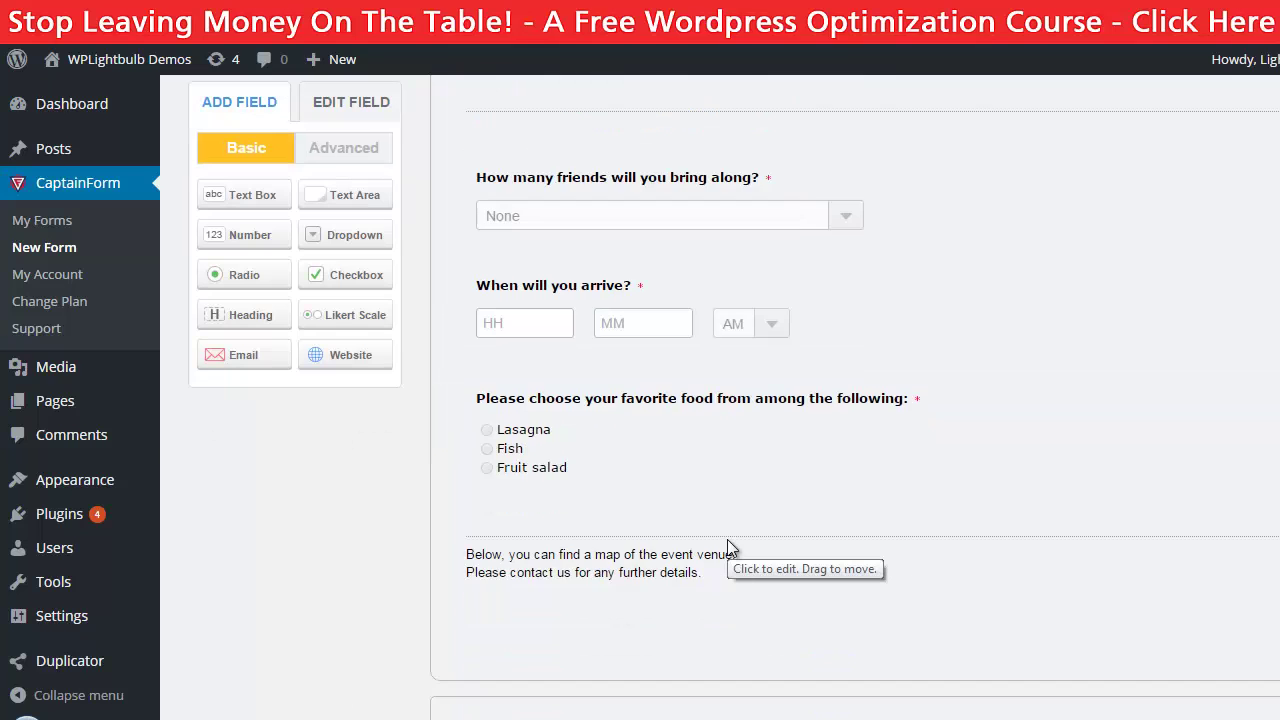
pyautogui.scroll(-4, 768, 512)
pyautogui.click(723, 360)
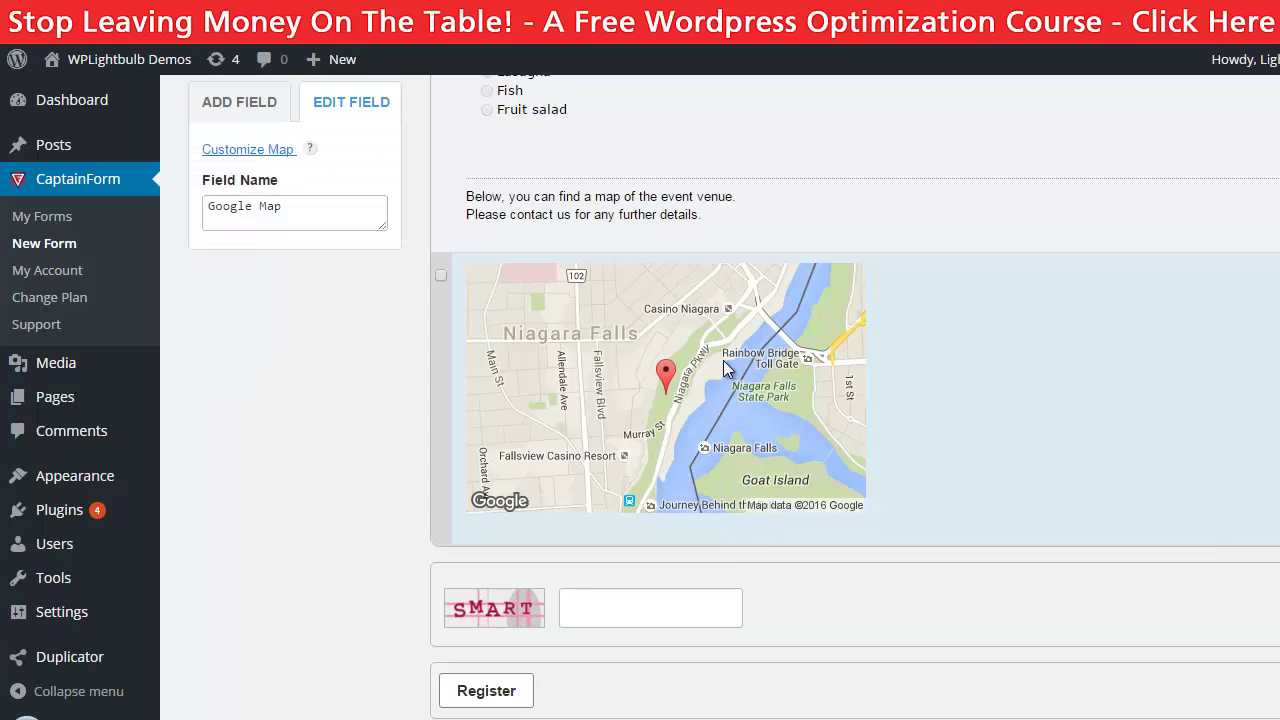
pyautogui.click(255, 152)
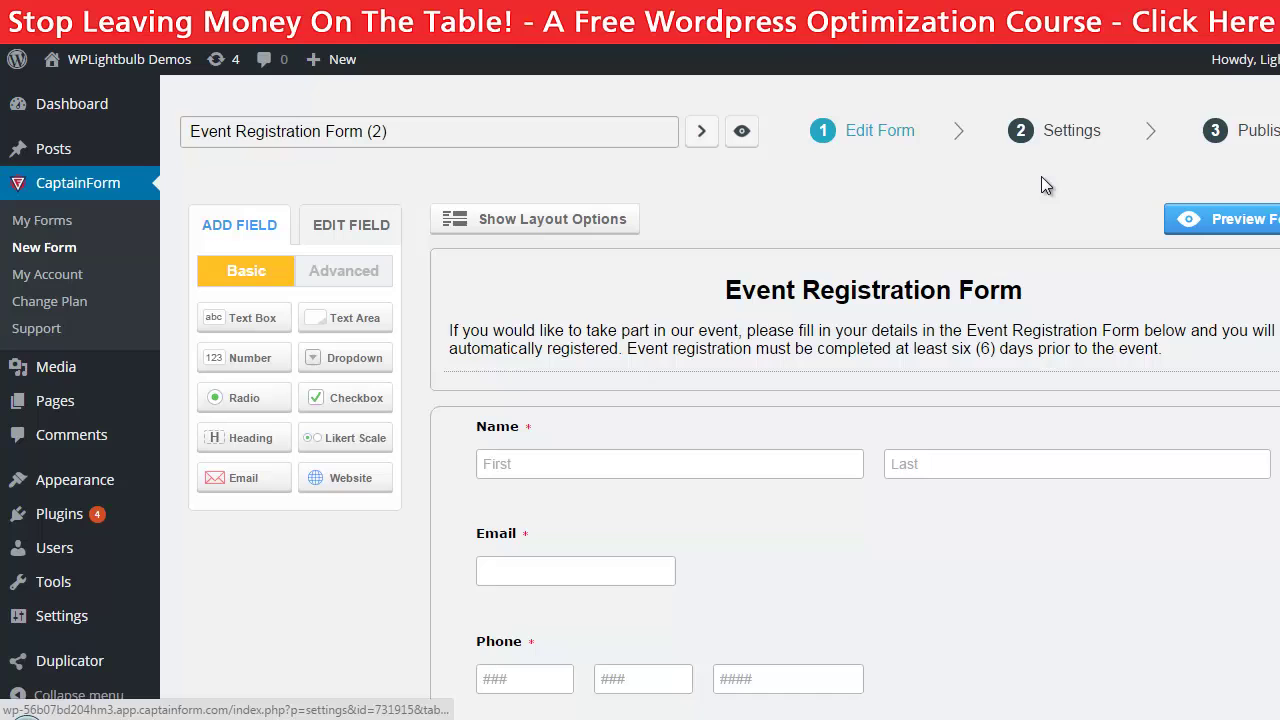
pyautogui.click(1041, 177)
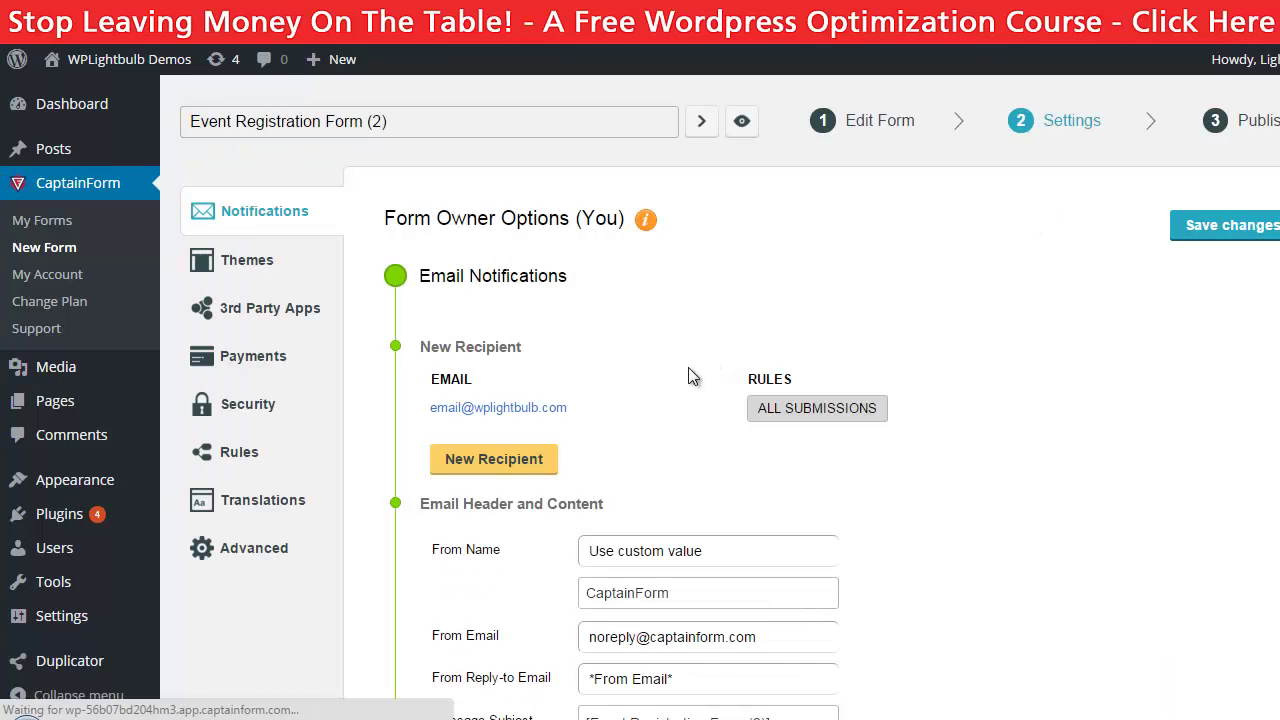
# Review the email notification and thank-you page options, leaving the defaults unchanged.
pyautogui.scroll(-3, 688, 374)
pyautogui.scroll(-7, 739, 446)
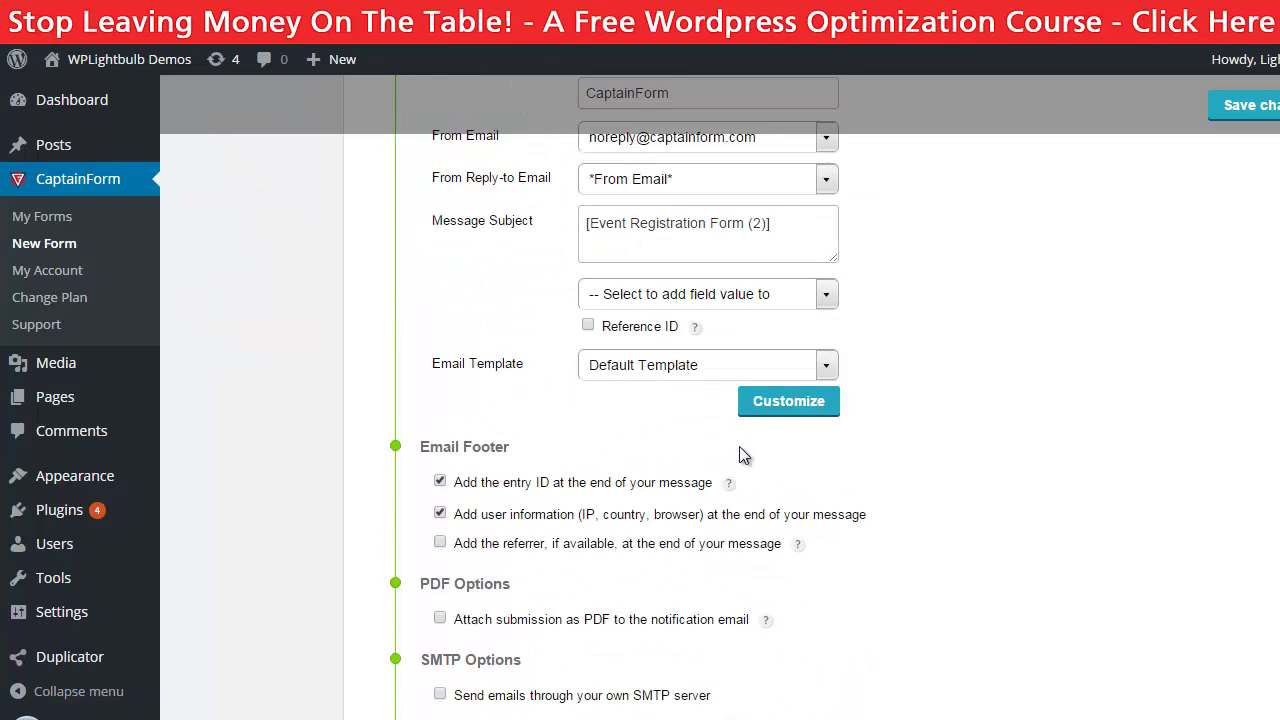
pyautogui.scroll(-3, 714, 445)
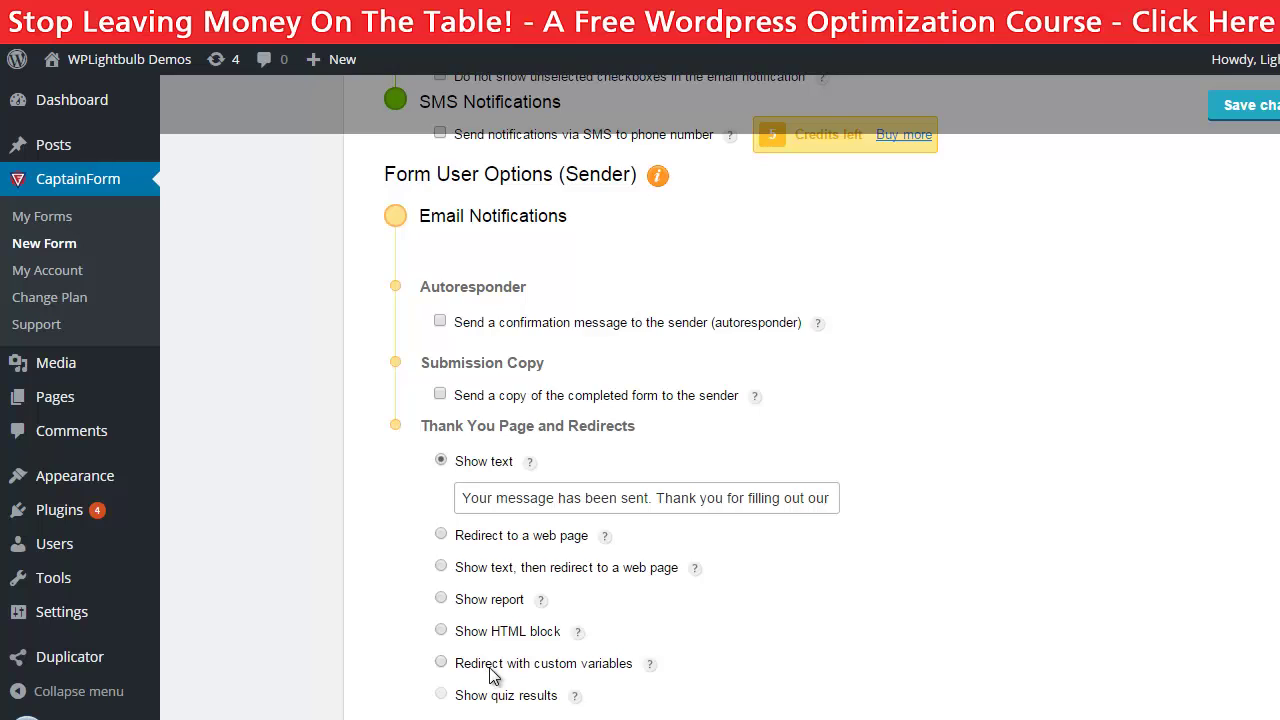
pyautogui.scroll(-2, 490, 668)
pyautogui.scroll(2, 486, 600)
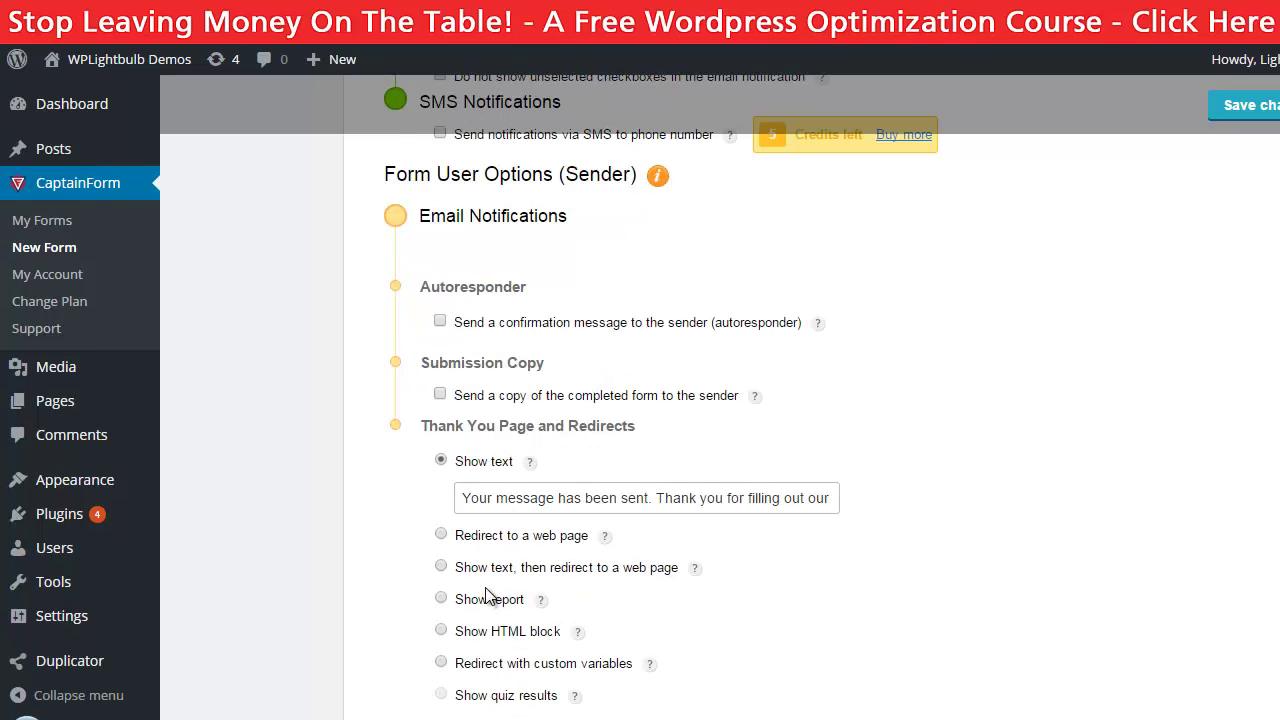
pyautogui.scroll(8, 486, 590)
pyautogui.scroll(3, 472, 555)
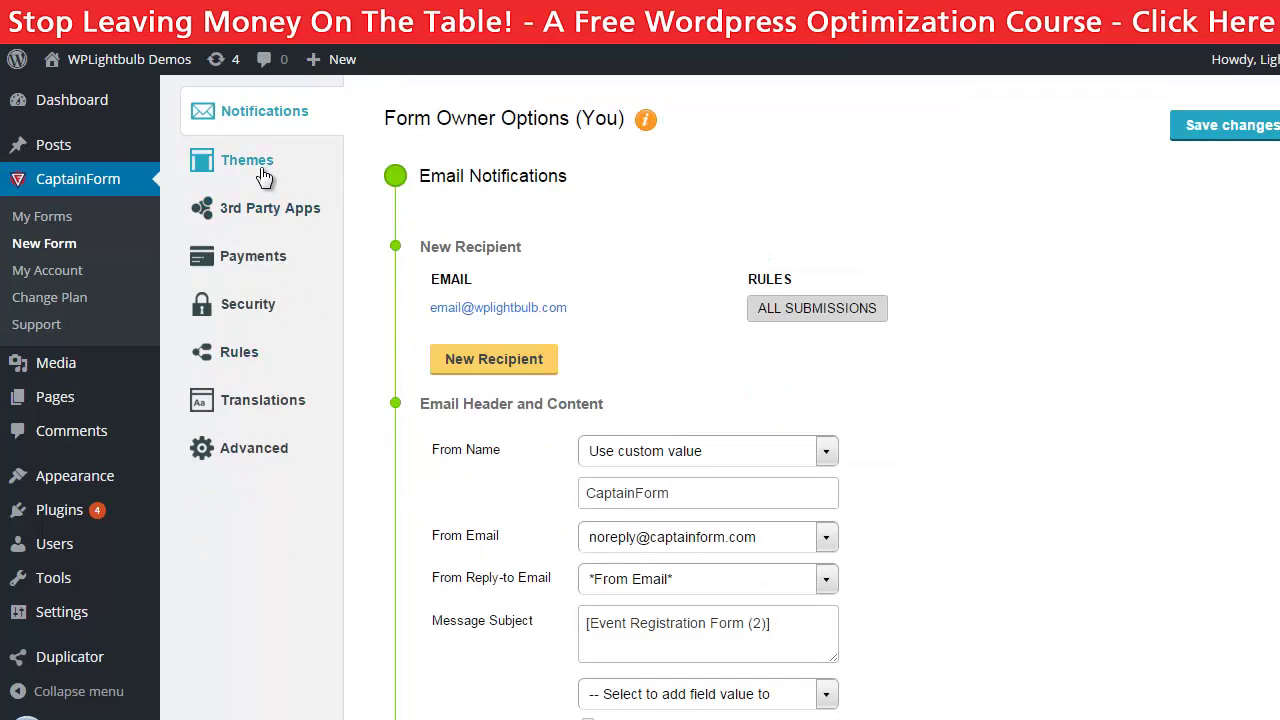
pyautogui.click(263, 176)
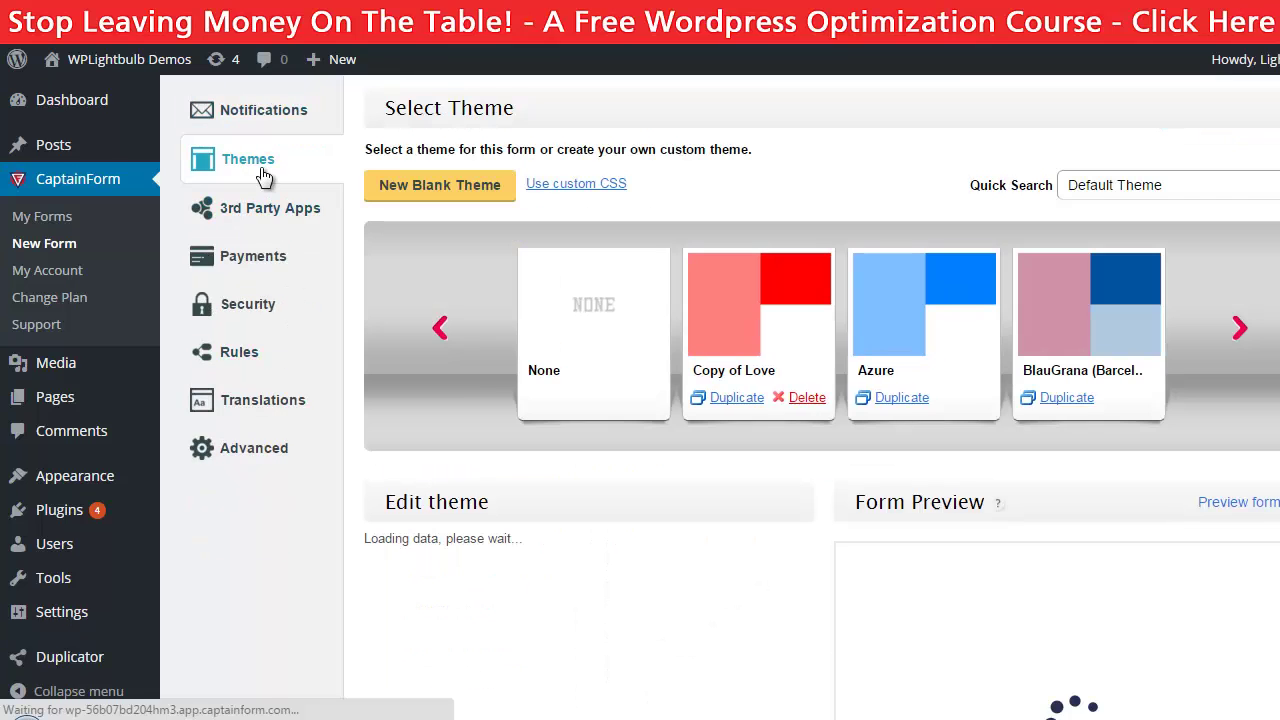
# Switch the form to the Forest Green theme and scroll through the restyled preview.
pyautogui.click(1238, 332)
pyautogui.click(1238, 332)
pyautogui.click(1238, 332)
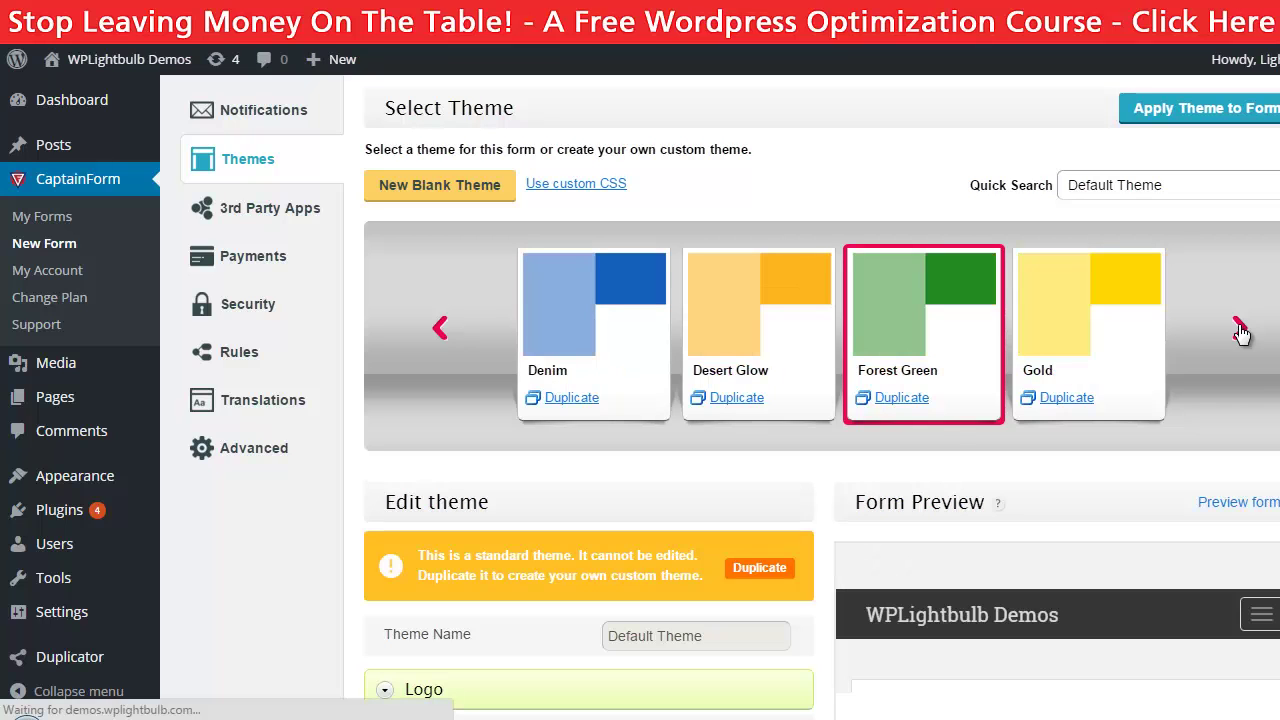
pyautogui.scroll(-3, 1190, 446)
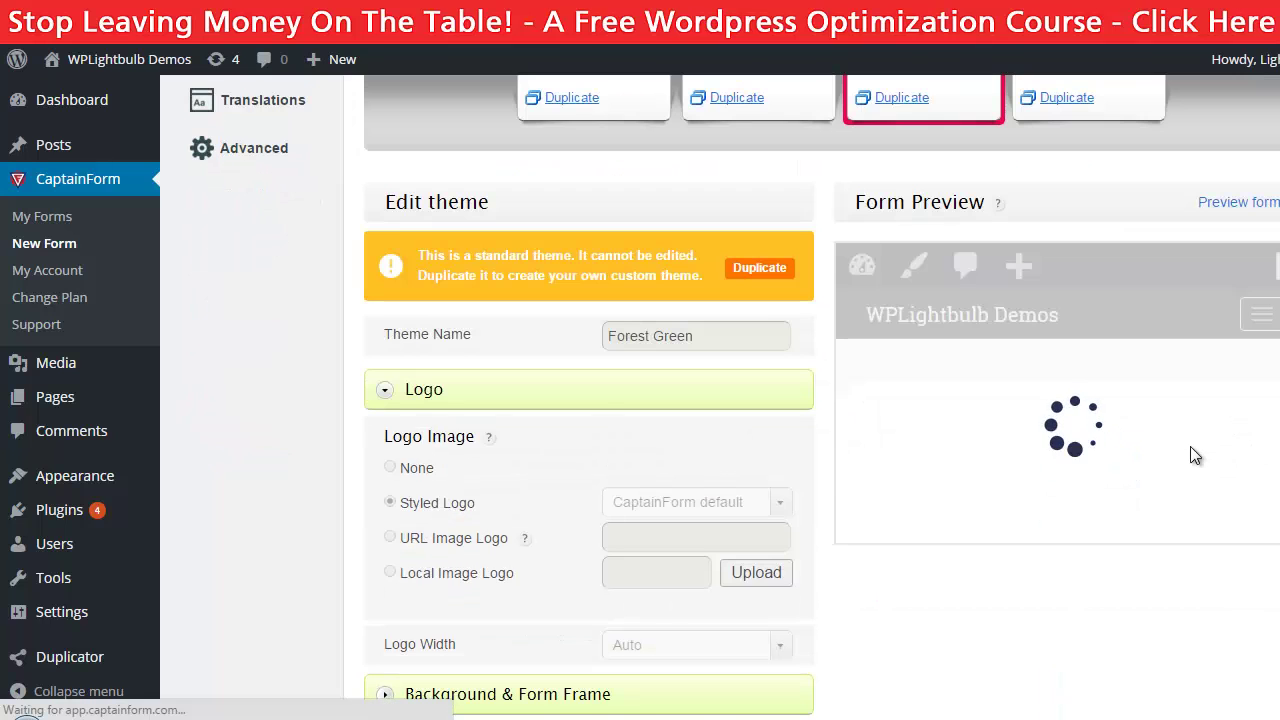
pyautogui.scroll(-3, 1190, 446)
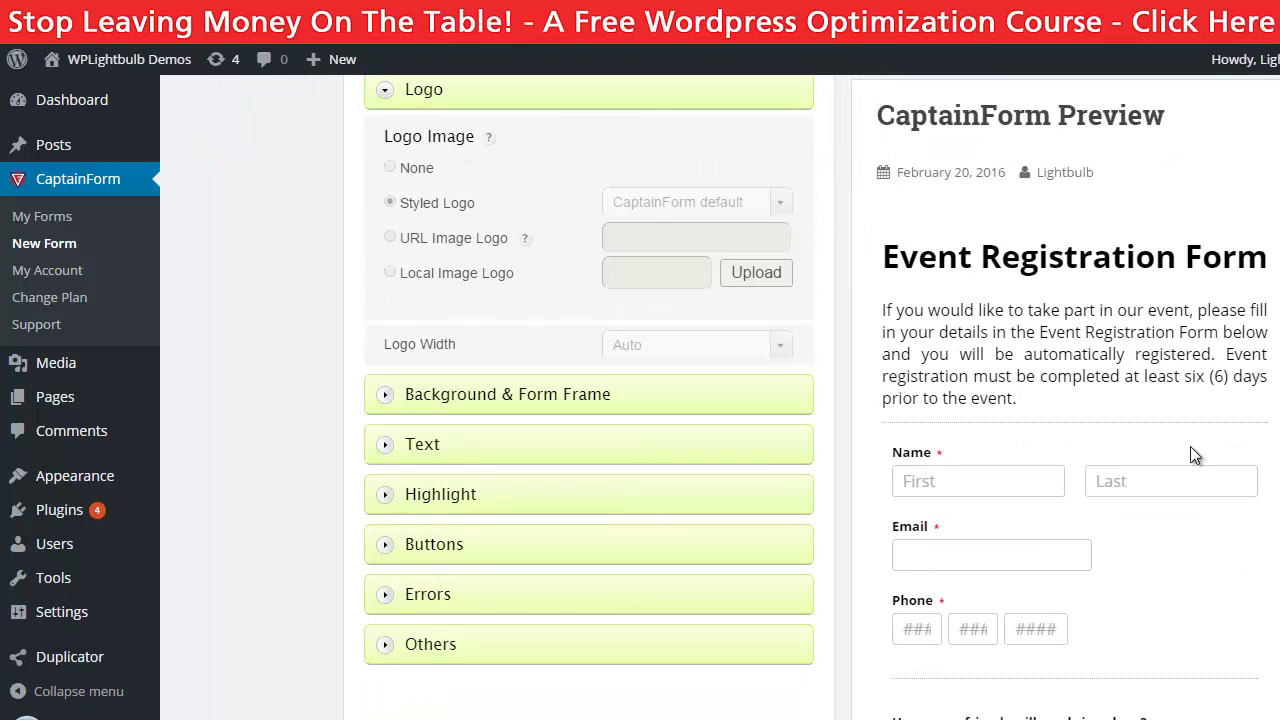
pyautogui.scroll(-2, 1190, 446)
pyautogui.scroll(3, 1187, 455)
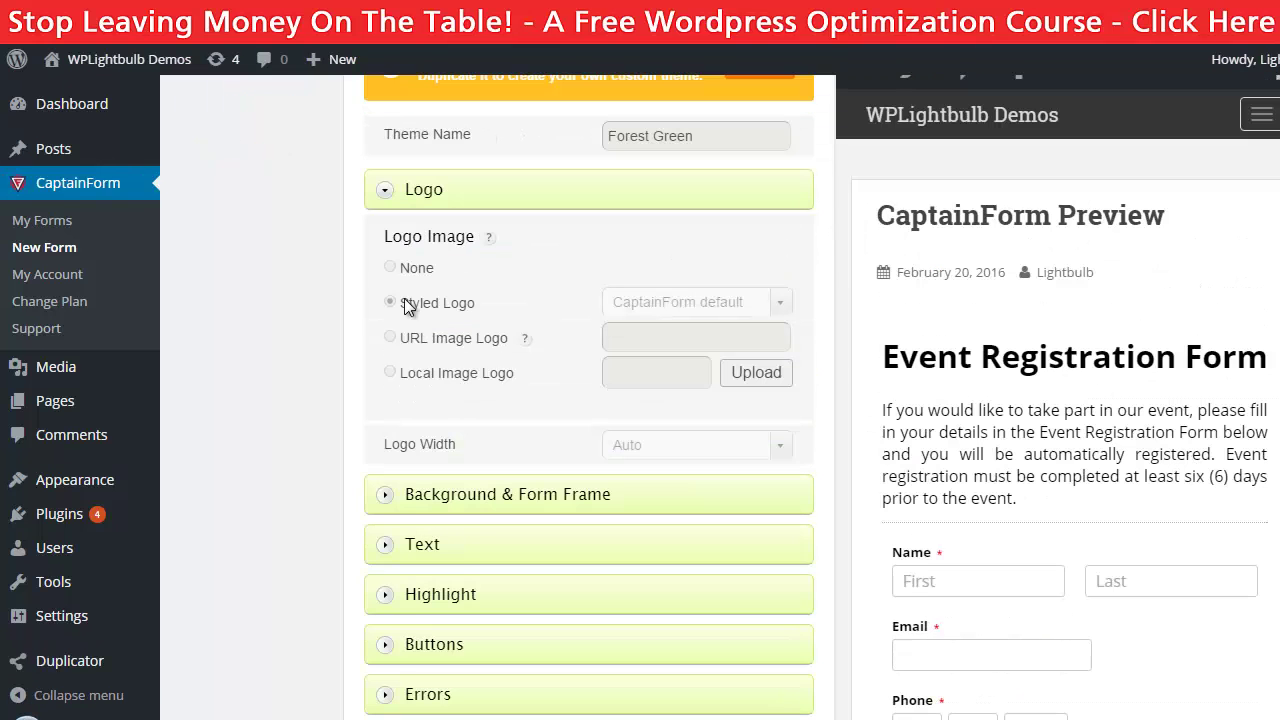
pyautogui.scroll(-2, 523, 506)
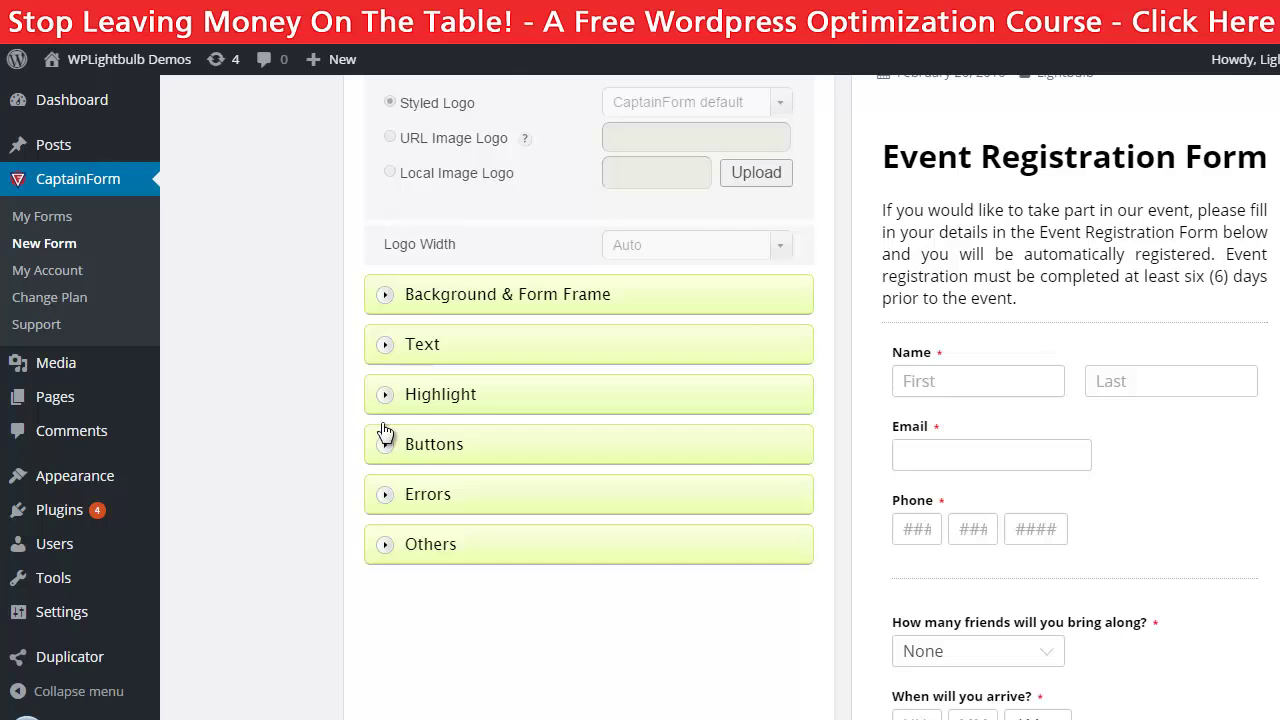
pyautogui.scroll(-1, 630, 470)
pyautogui.scroll(6, 1001, 580)
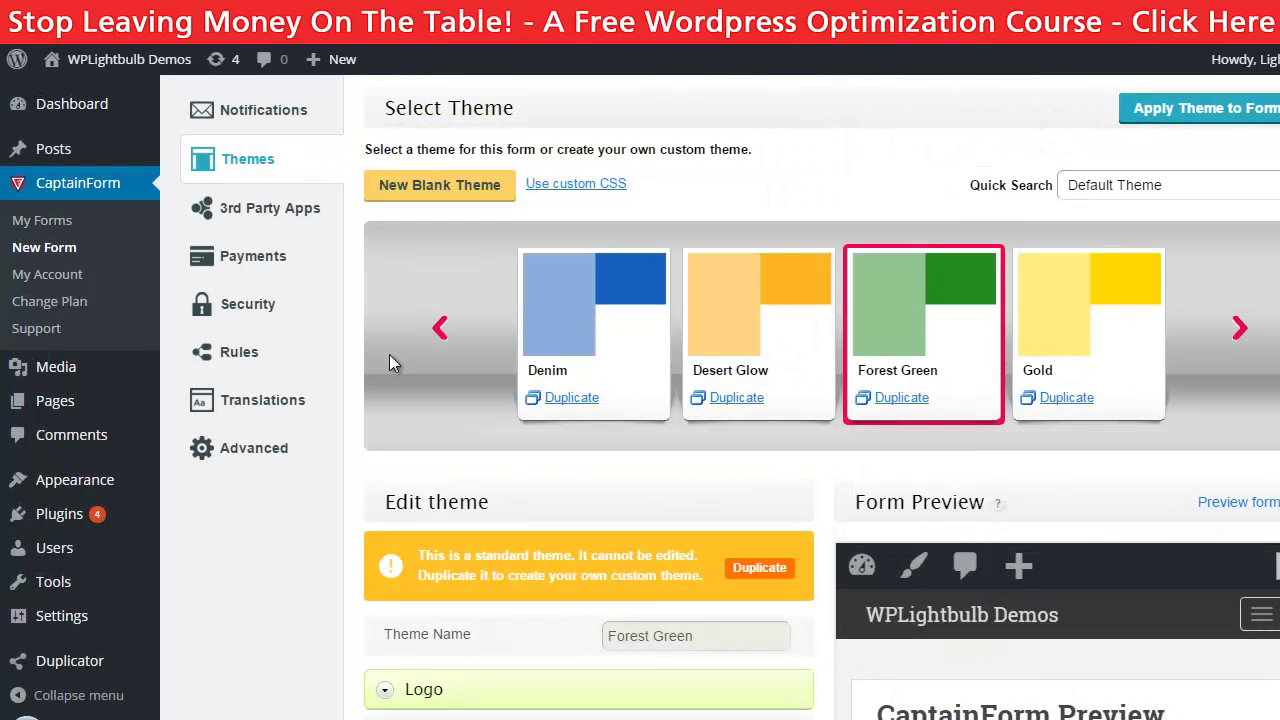
pyautogui.click(306, 209)
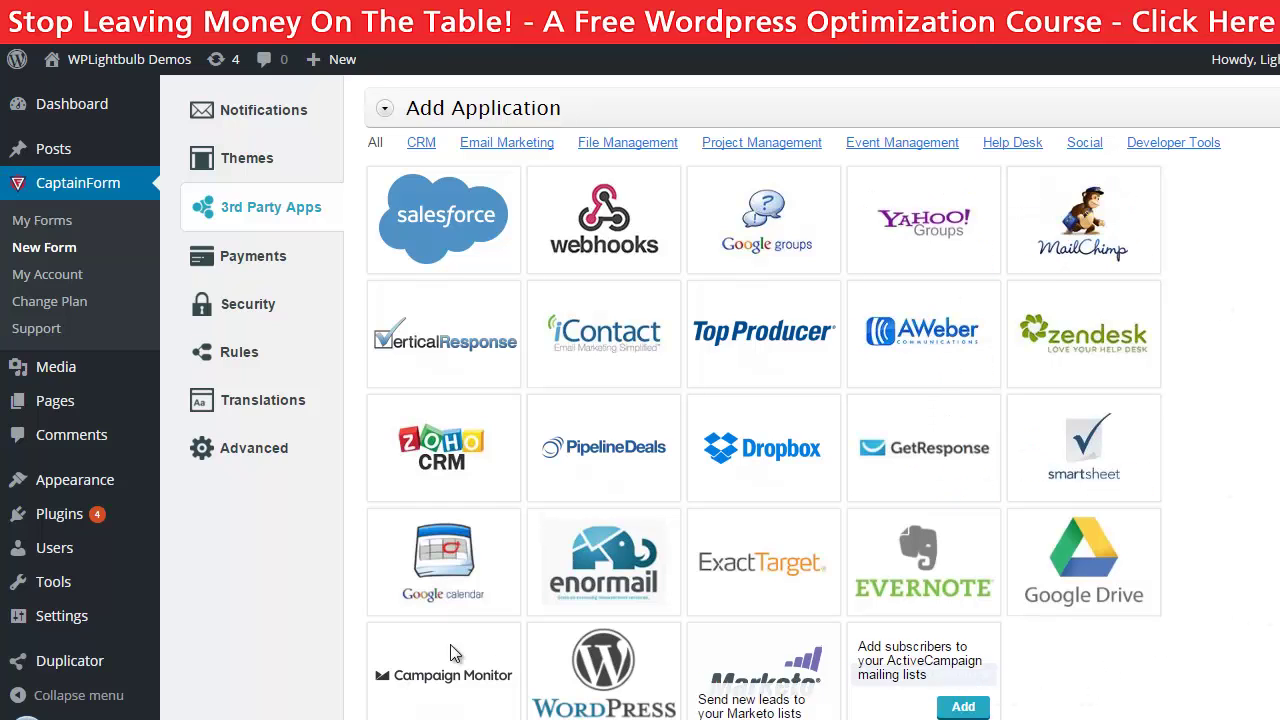
# Add the AWeber mailing-list integration to the form.
pyautogui.click(955, 358)
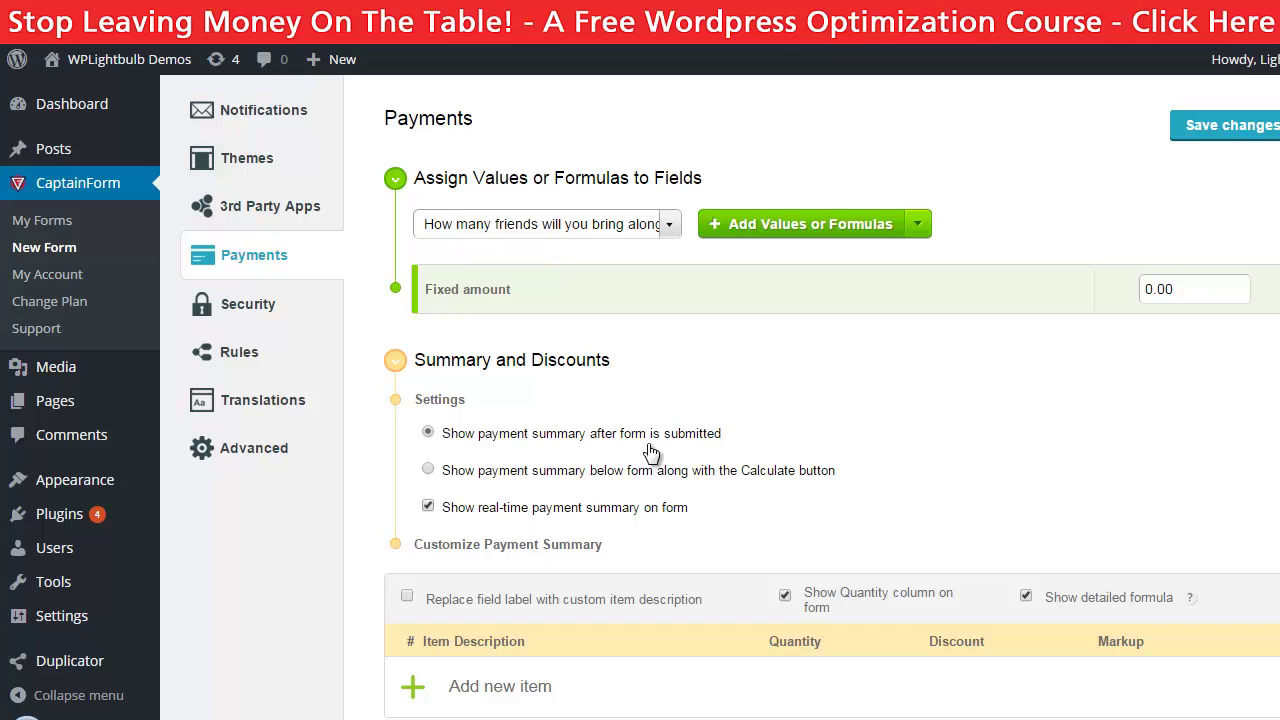
# Add price values for the food choices Lasagna, Fish and Fruit salad, keeping PayPal as gateway.
pyautogui.click(655, 226)
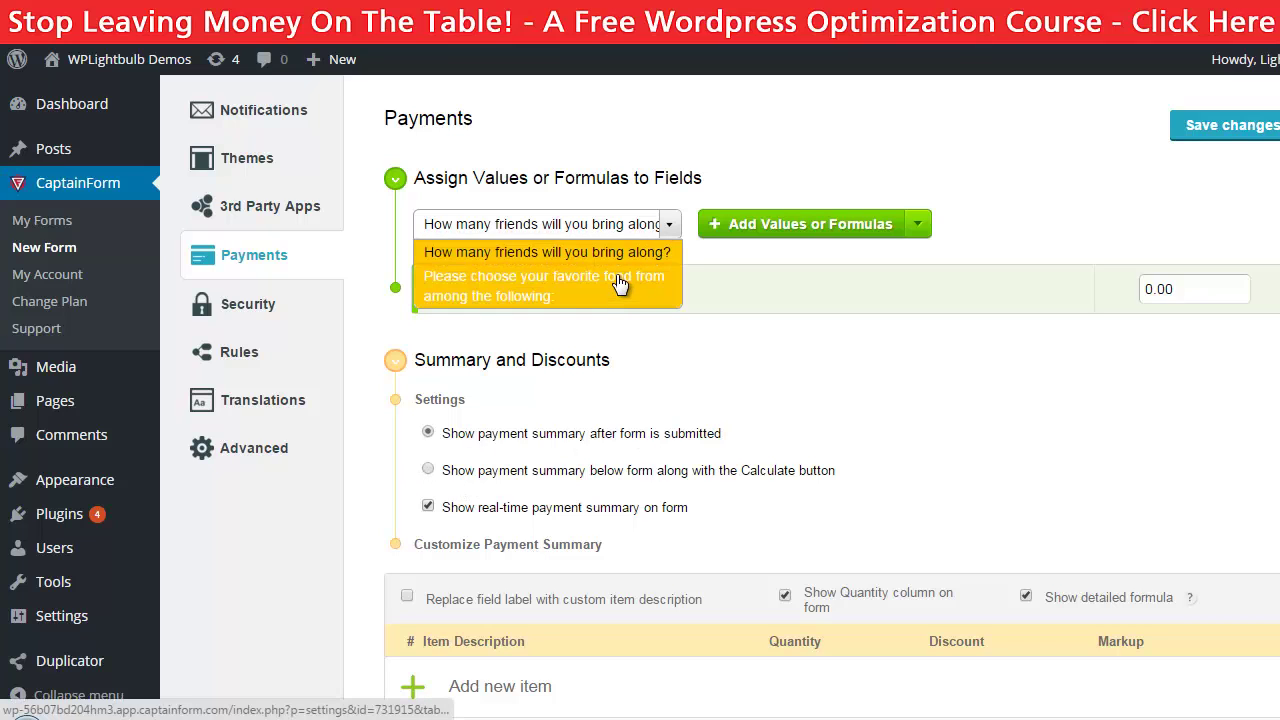
pyautogui.click(620, 288)
pyautogui.click(925, 238)
pyautogui.click(925, 263)
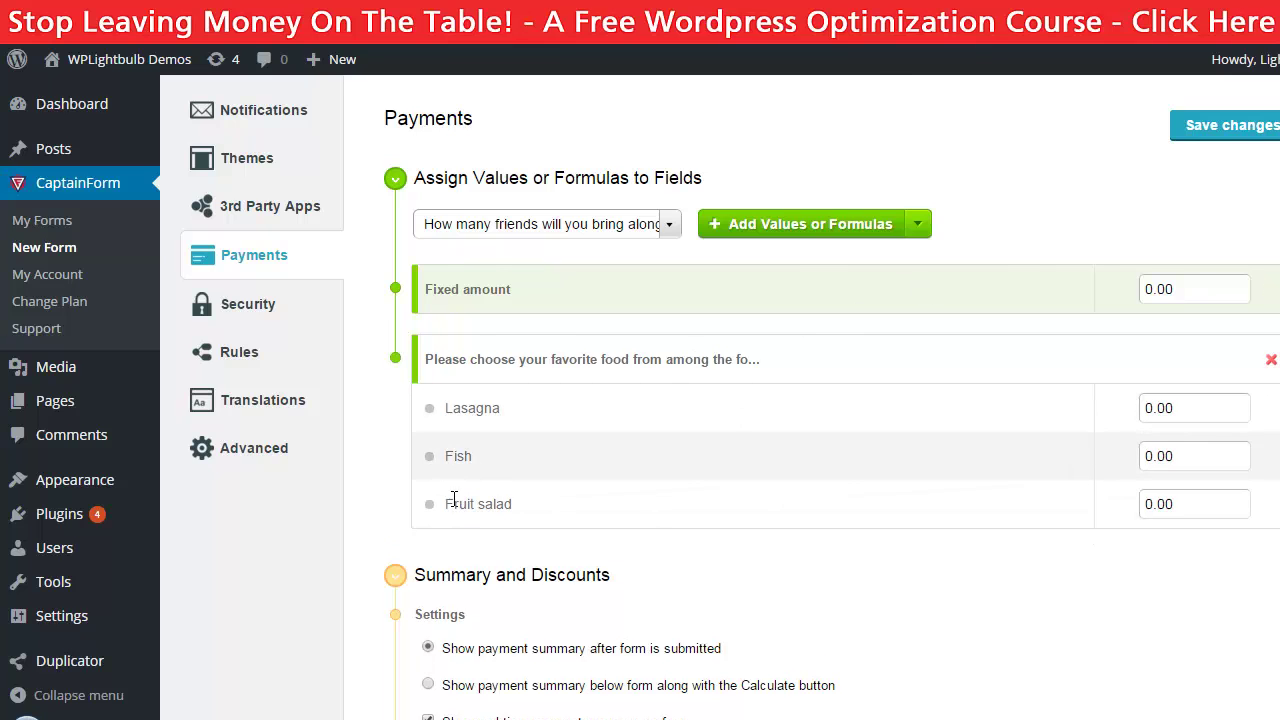
pyautogui.scroll(-6, 845, 409)
pyautogui.scroll(-3, 842, 409)
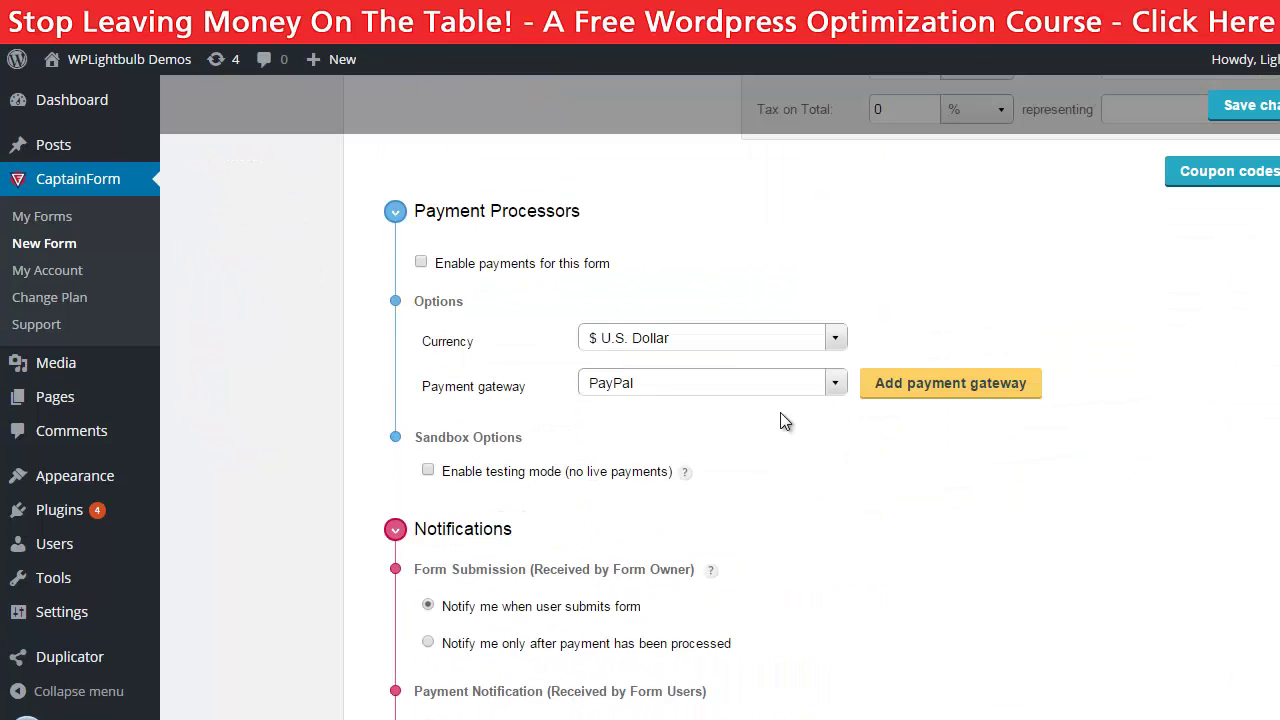
pyautogui.click(632, 386)
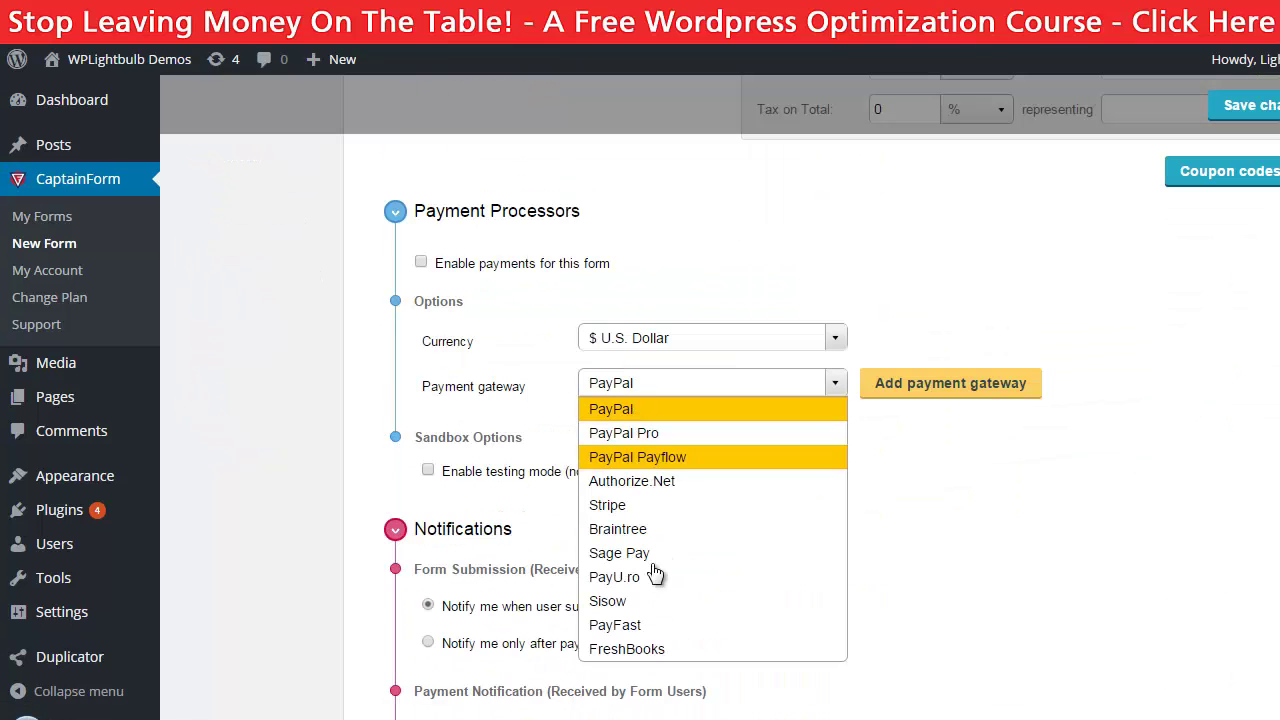
pyautogui.click(666, 409)
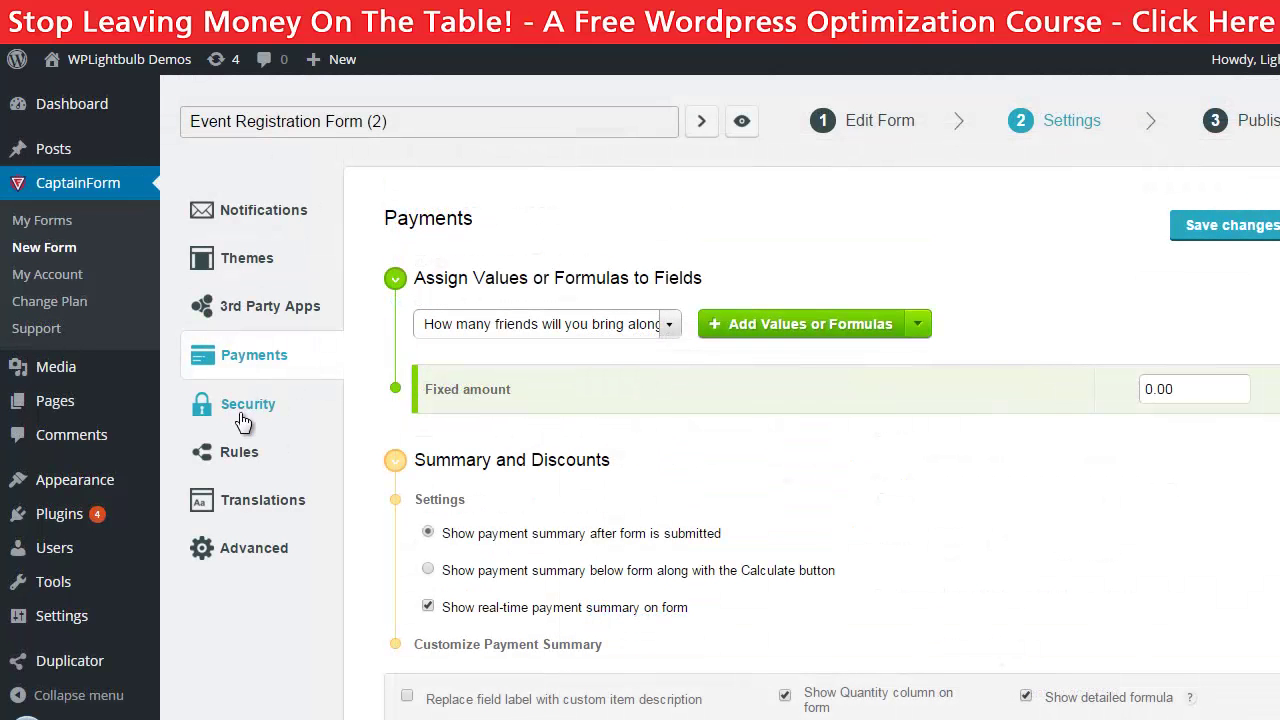
# Review the Security Options (password protection off, Smart Captcha), then go to the Rules tab.
pyautogui.click(245, 413)
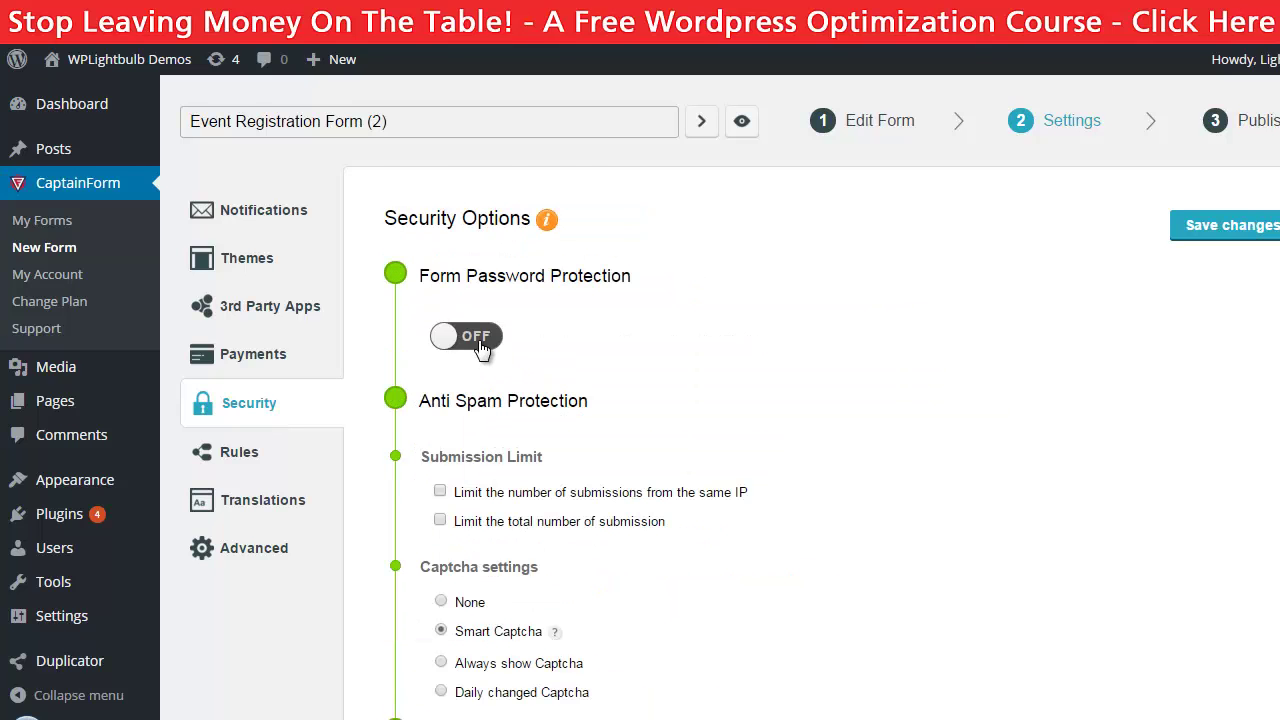
pyautogui.scroll(-3, 560, 380)
pyautogui.scroll(-3, 512, 600)
pyautogui.scroll(3, 540, 508)
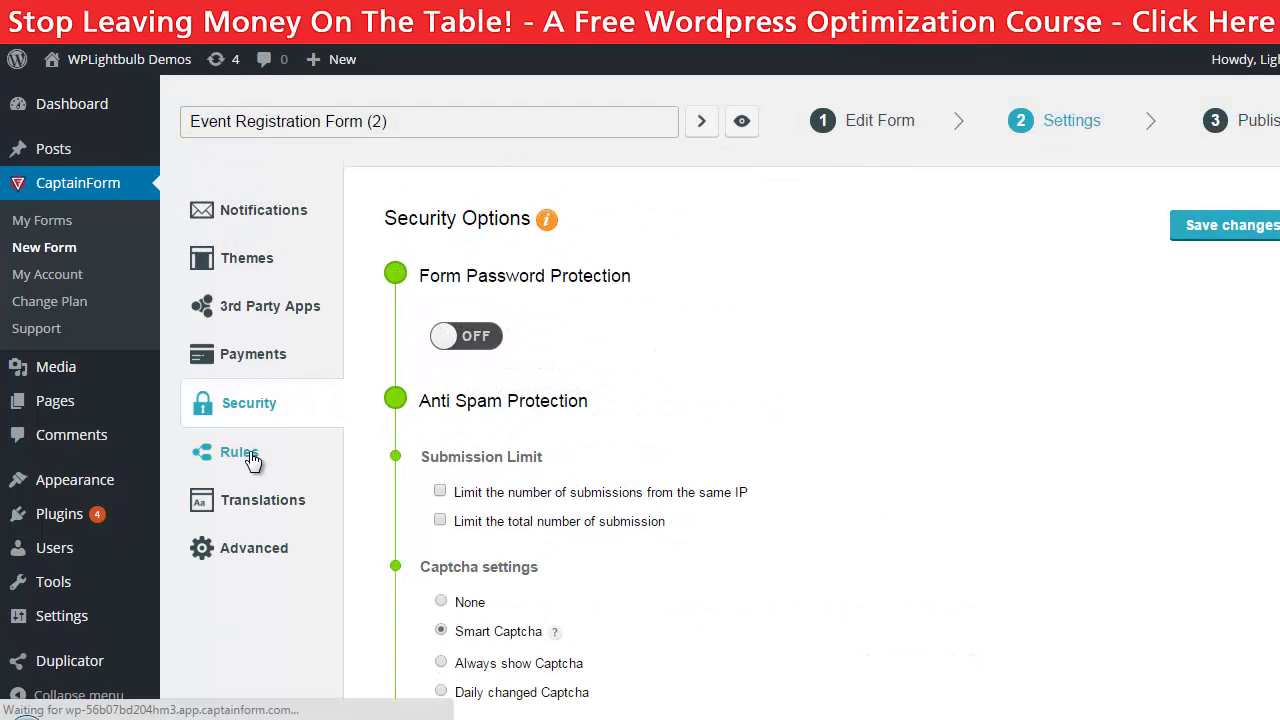
pyautogui.click(252, 455)
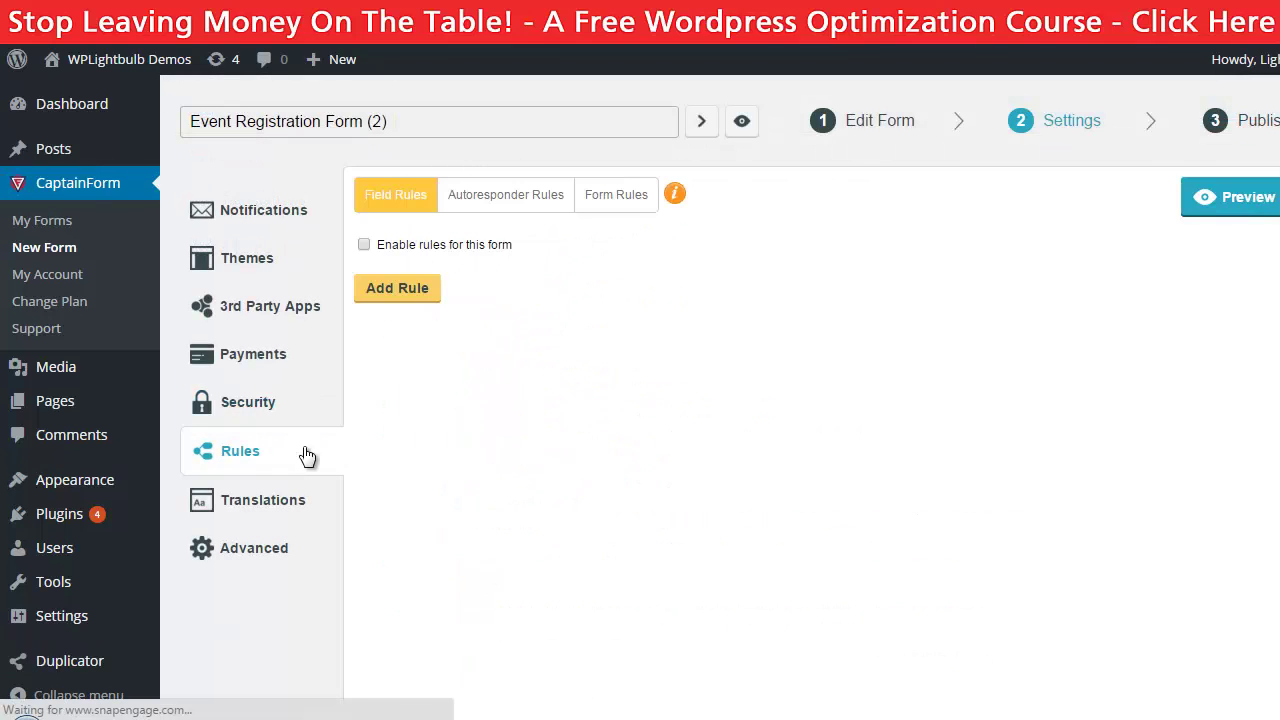
# Draft a field rule on the friends question with the 'is' condition, then cancel it unsaved.
pyautogui.click(381, 290)
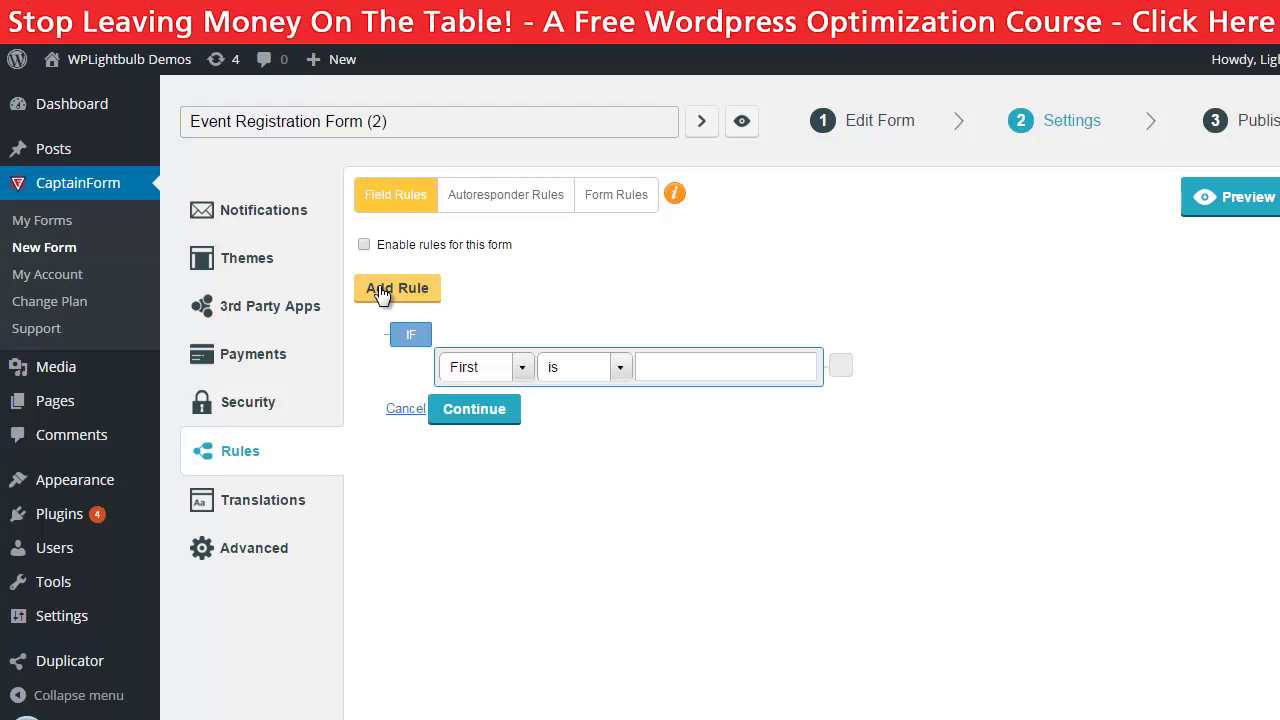
pyautogui.click(512, 372)
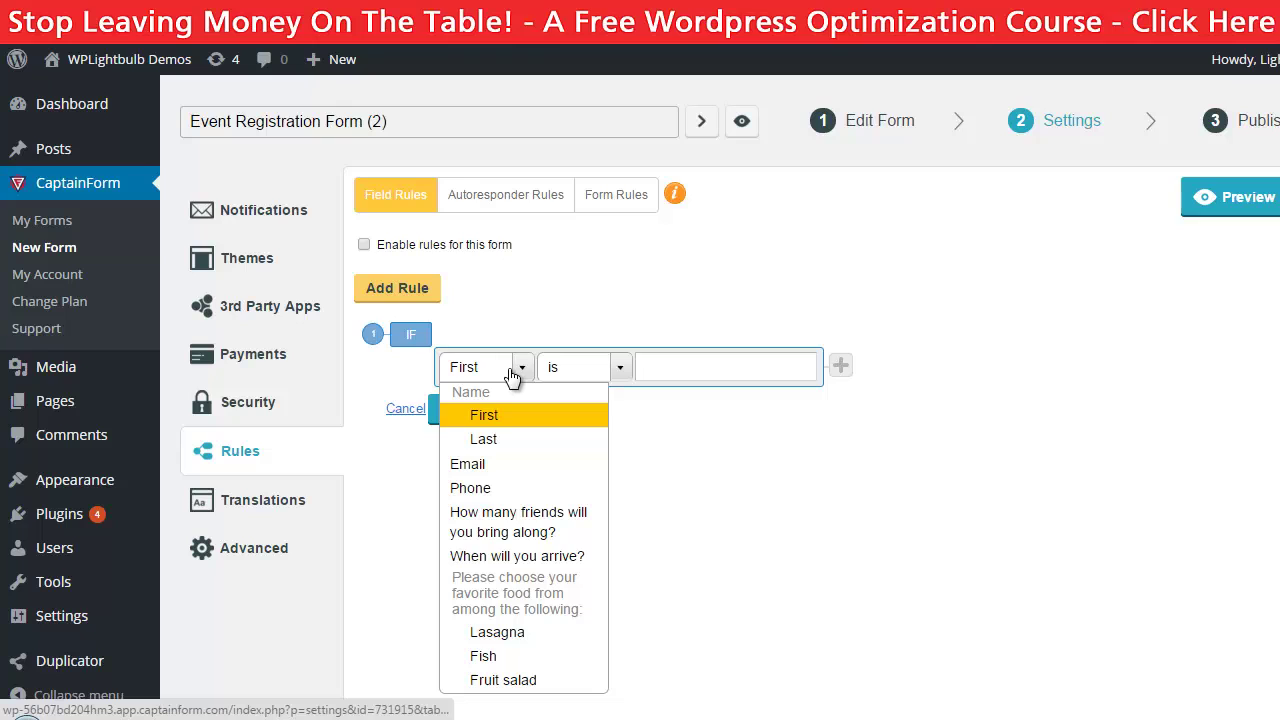
pyautogui.click(525, 525)
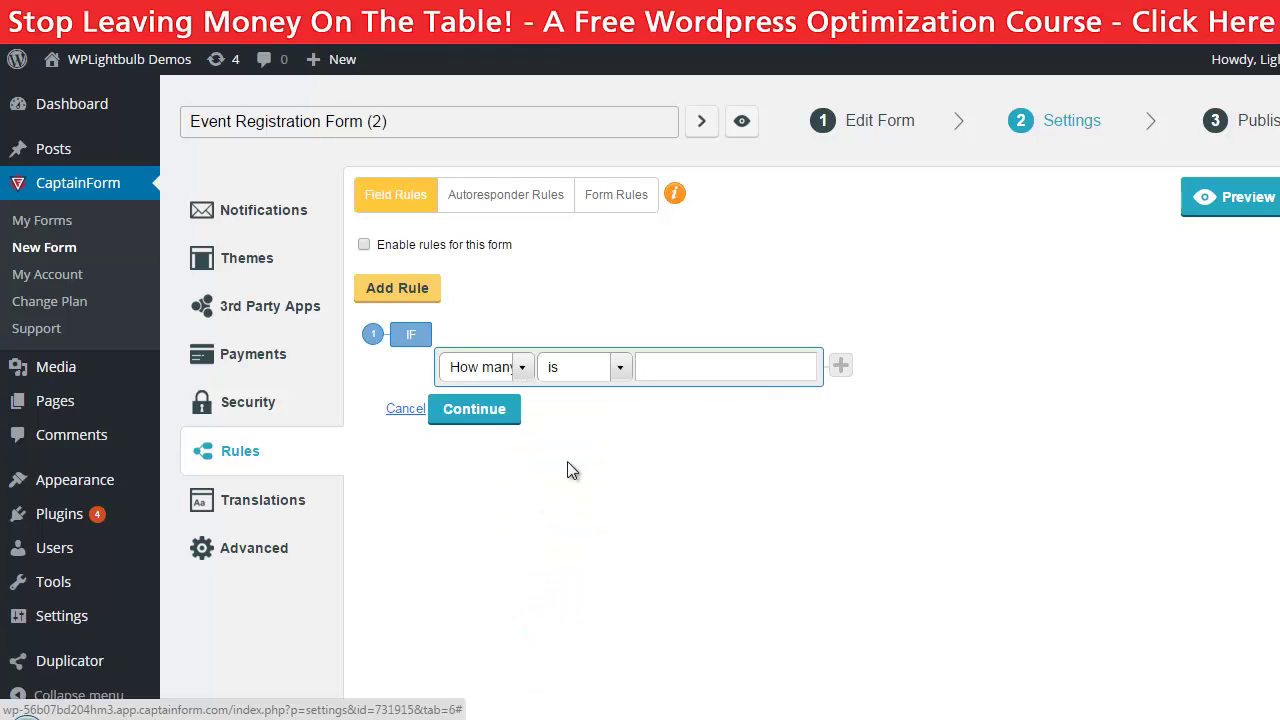
pyautogui.click(620, 370)
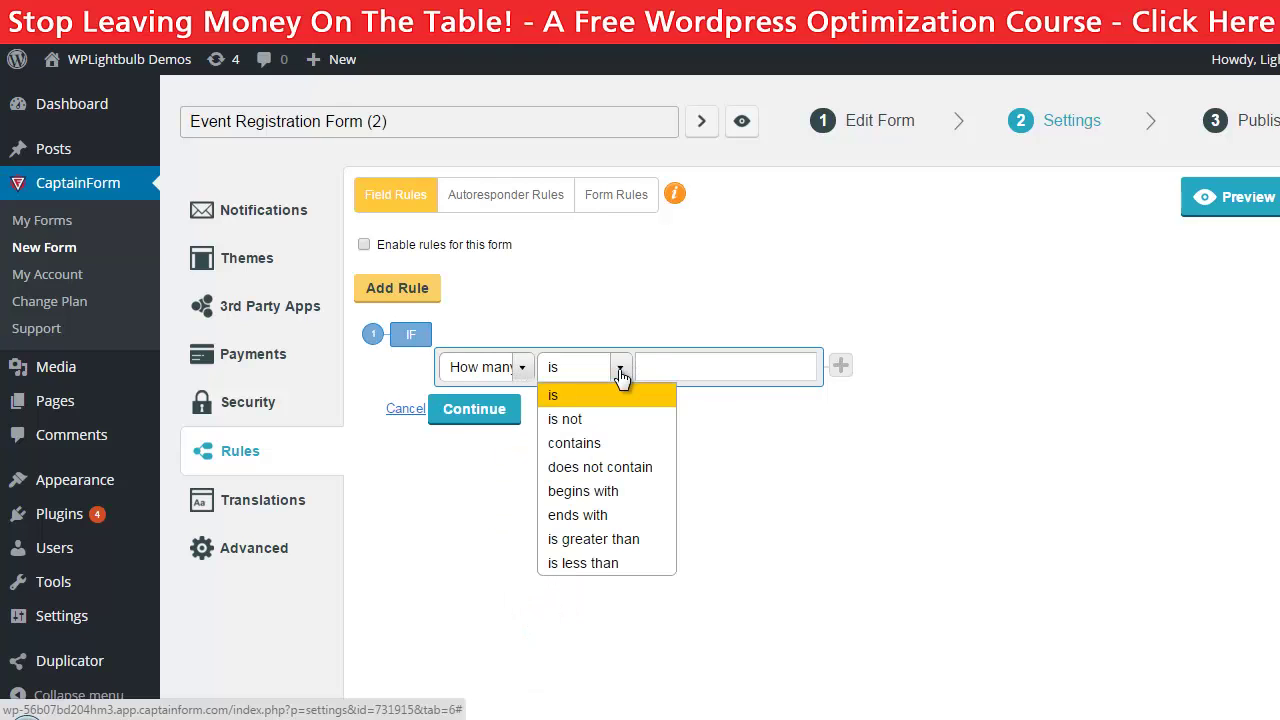
pyautogui.click(613, 396)
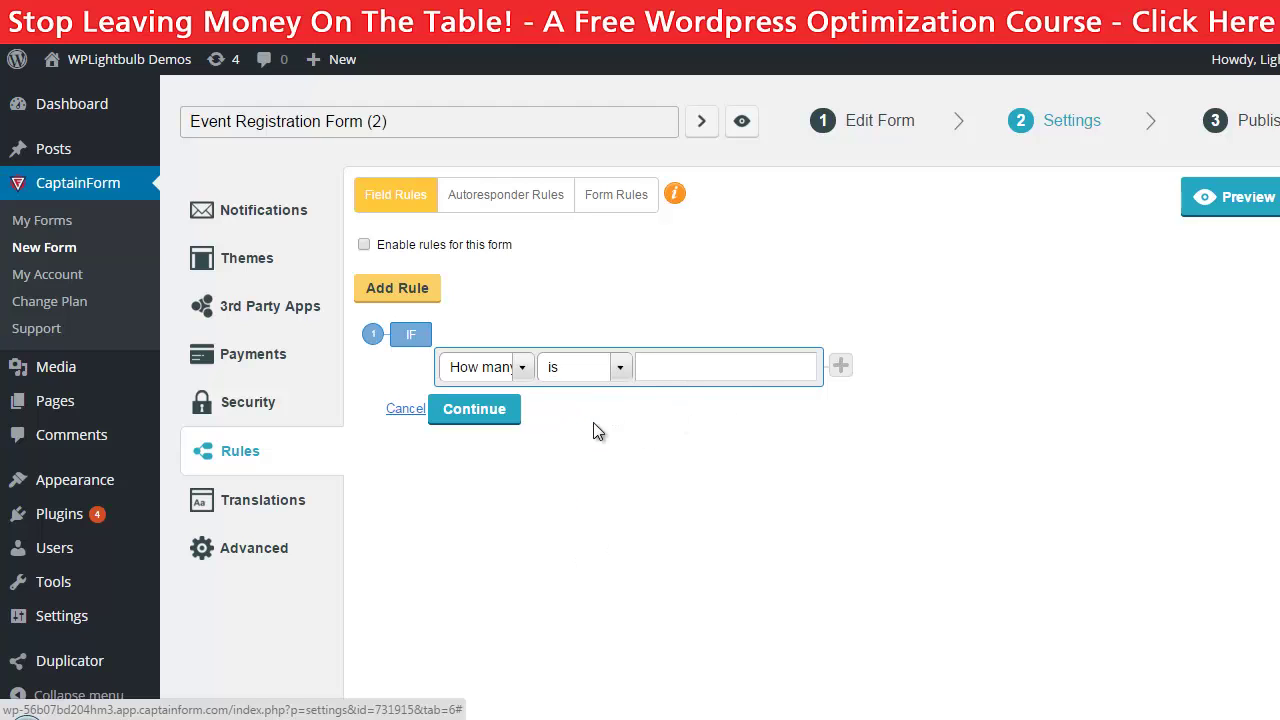
pyautogui.click(474, 409)
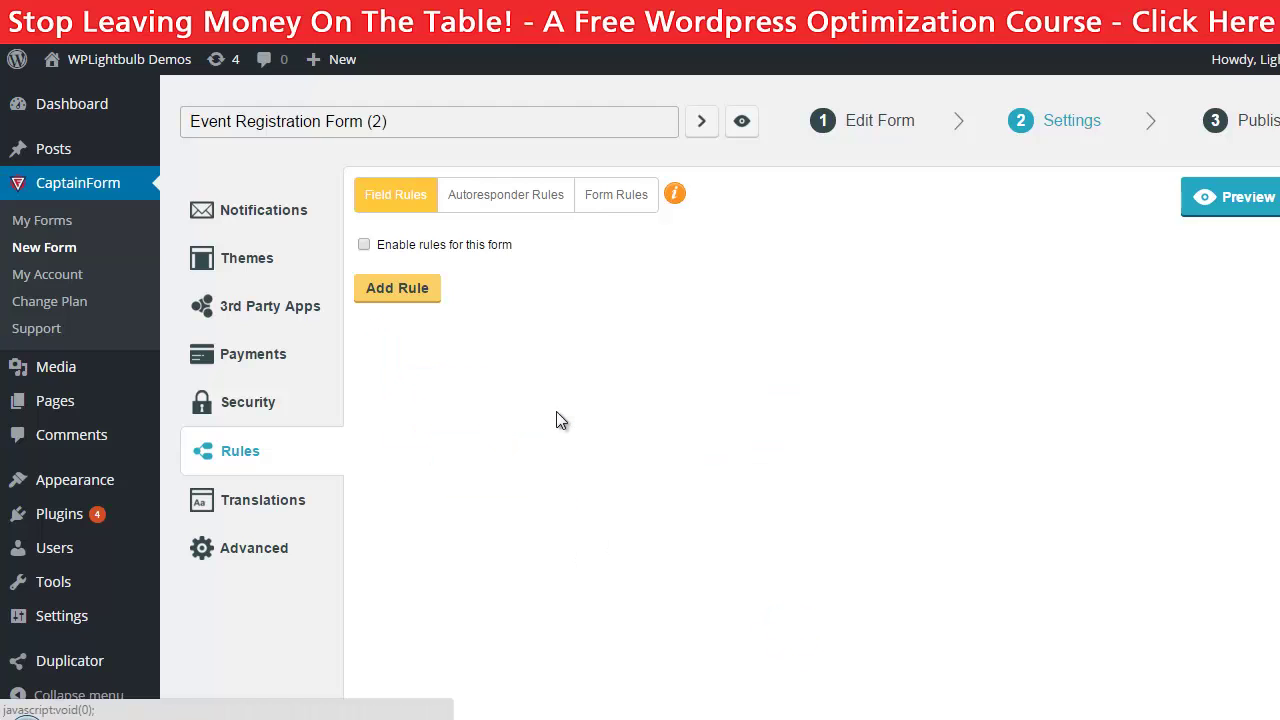
# Look over the Autoresponder and Form Rules tabs before moving to the Translations settings.
pyautogui.click(512, 203)
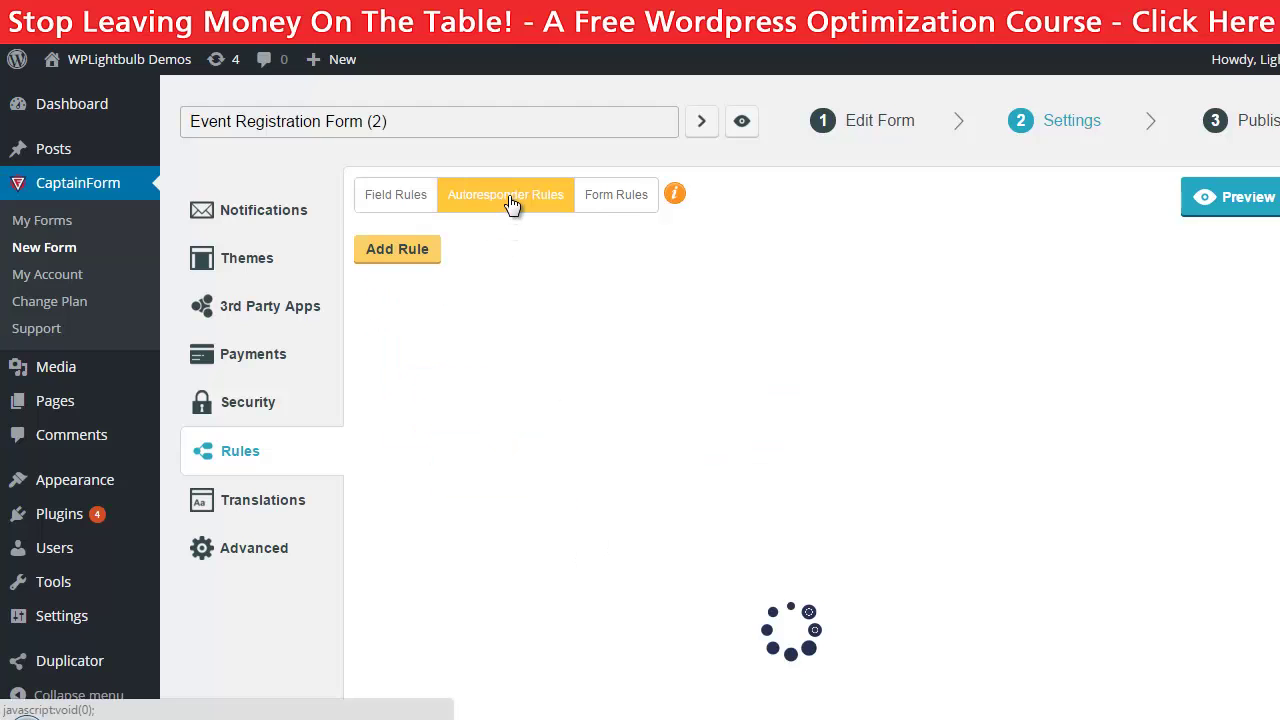
pyautogui.click(620, 200)
pyautogui.click(373, 195)
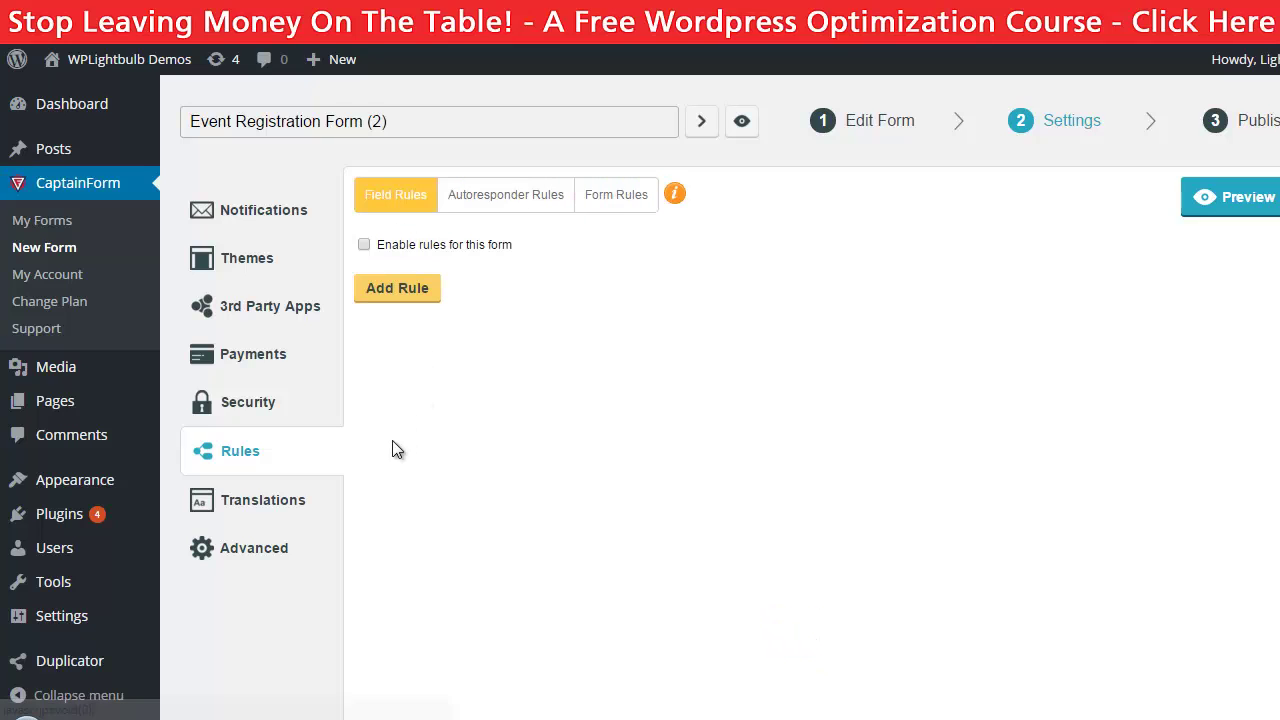
pyautogui.click(265, 510)
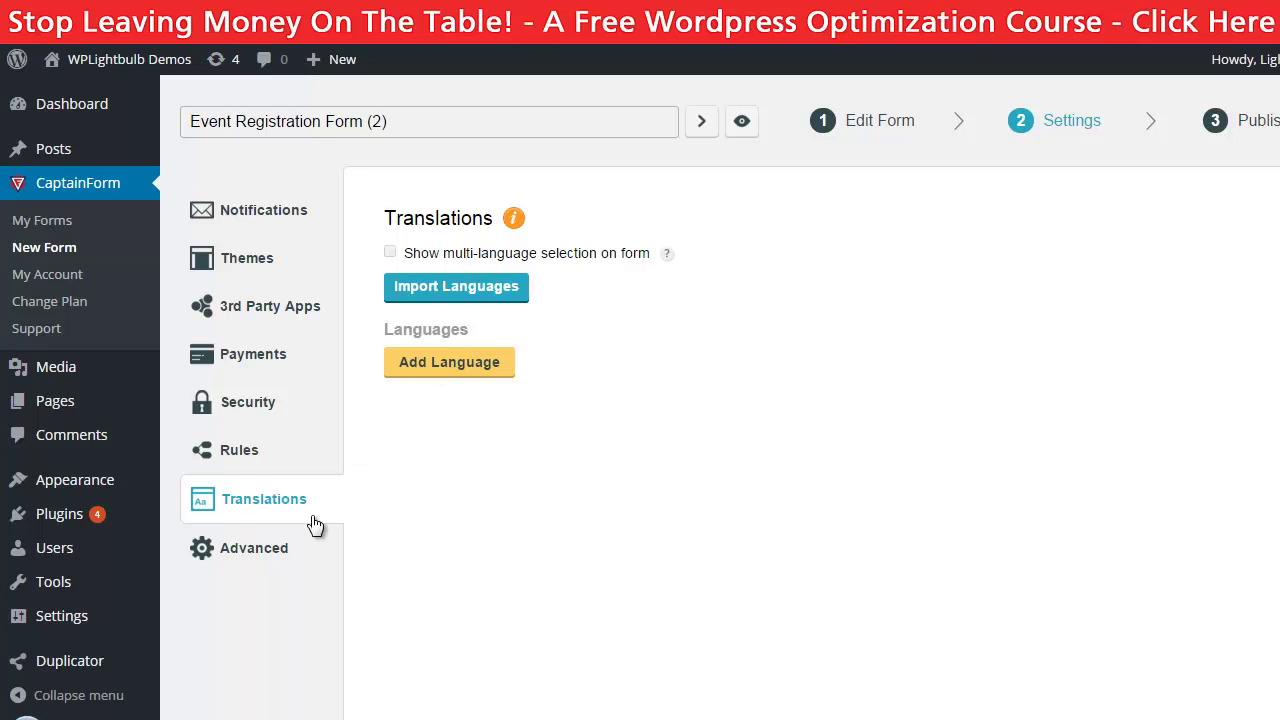
# Scroll through the Advanced options, then reach the Publish step showing shortcode [captainform i731915].
pyautogui.click(290, 553)
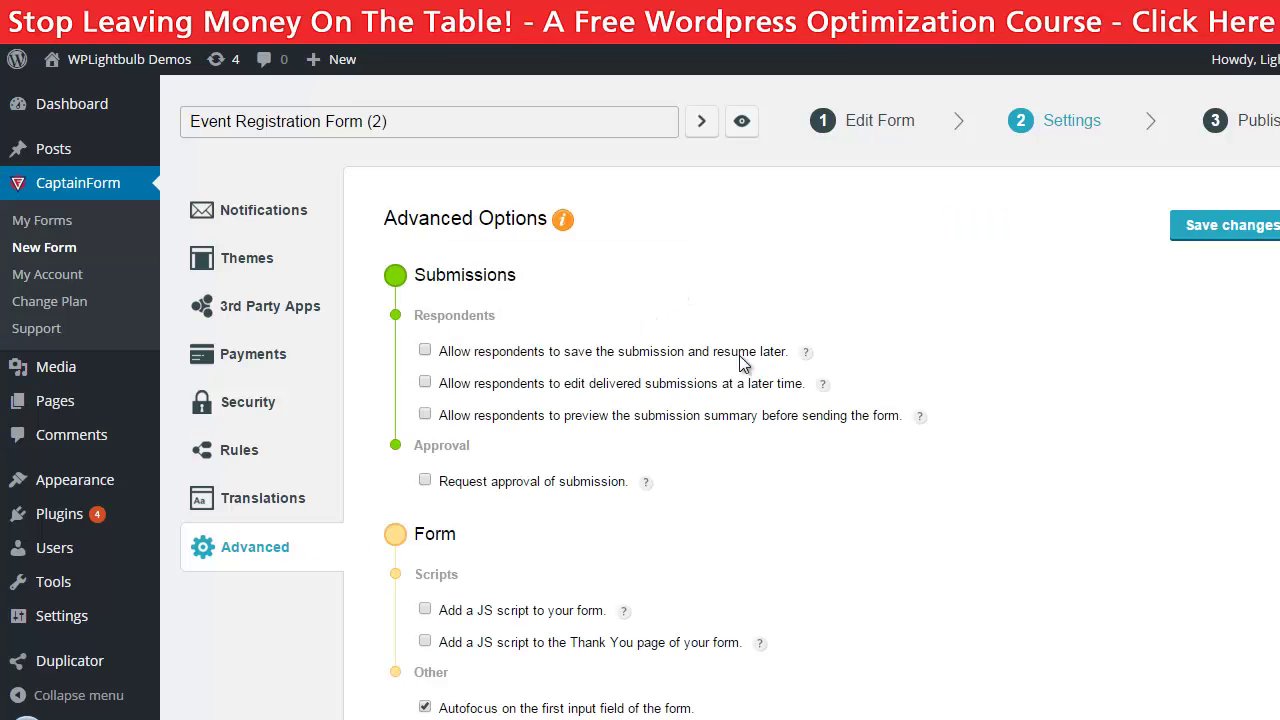
pyautogui.scroll(-2, 620, 397)
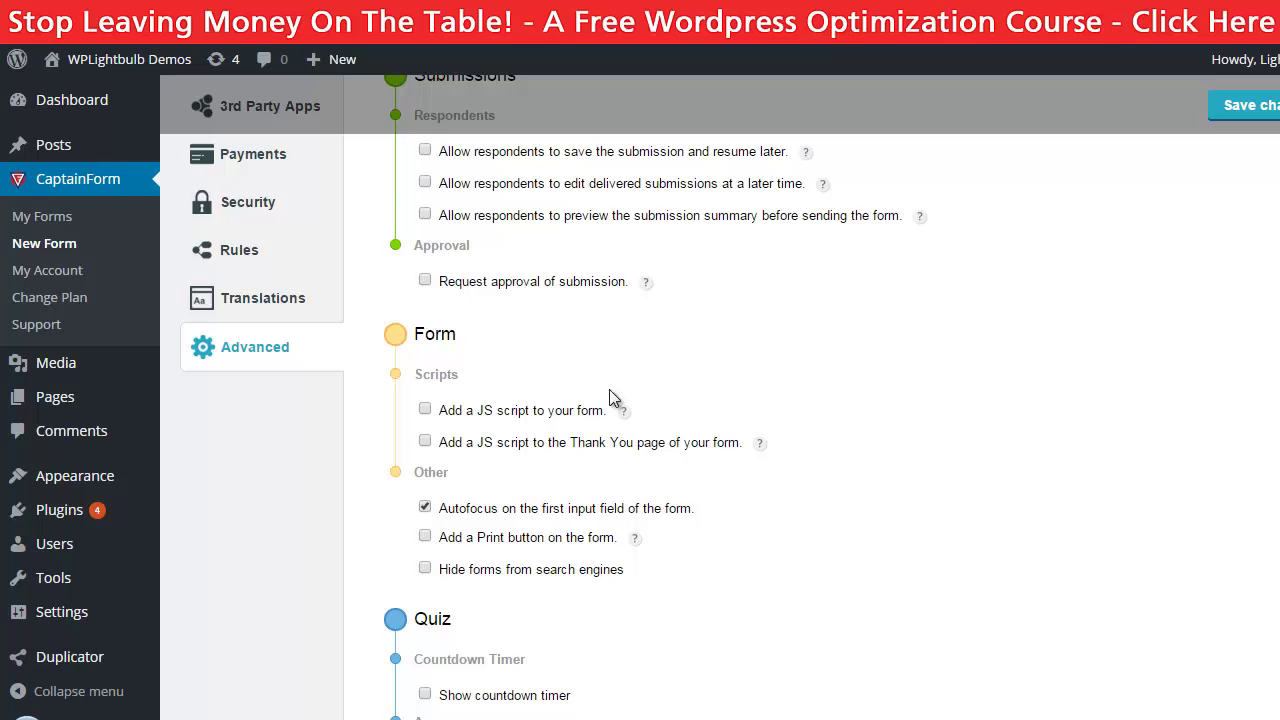
pyautogui.scroll(-3, 423, 426)
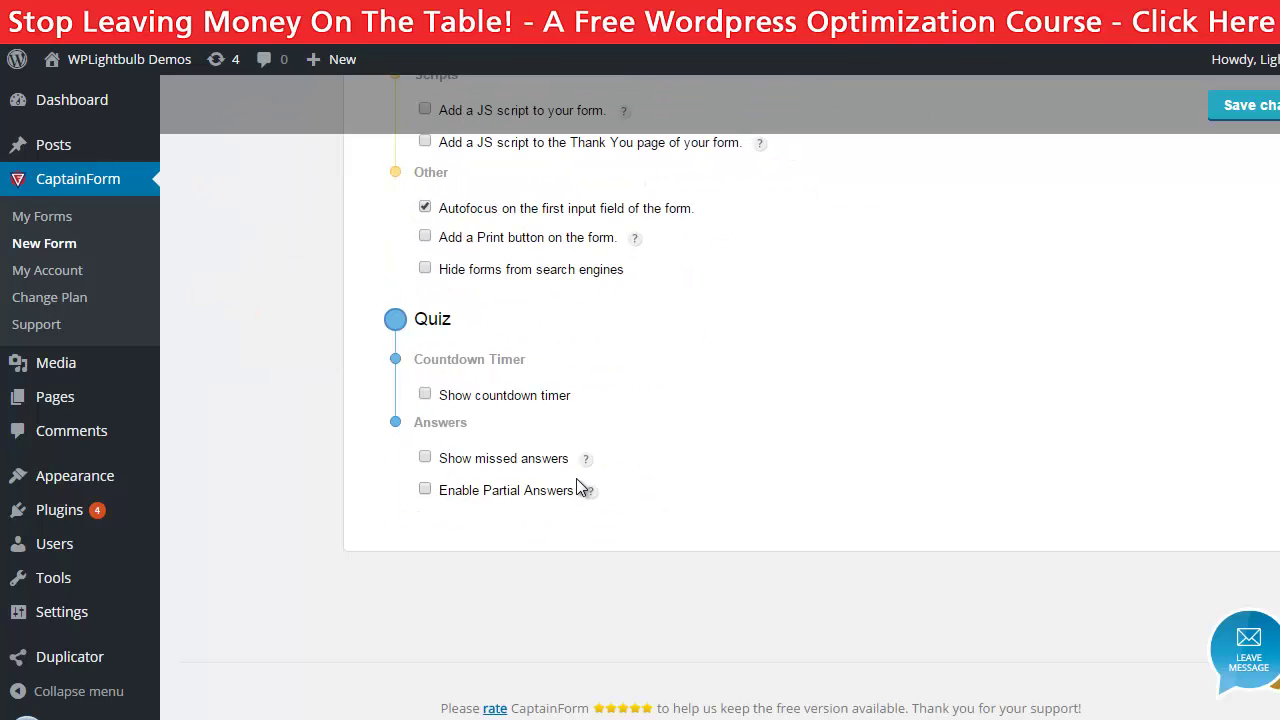
pyautogui.scroll(5, 540, 488)
pyautogui.click(1232, 128)
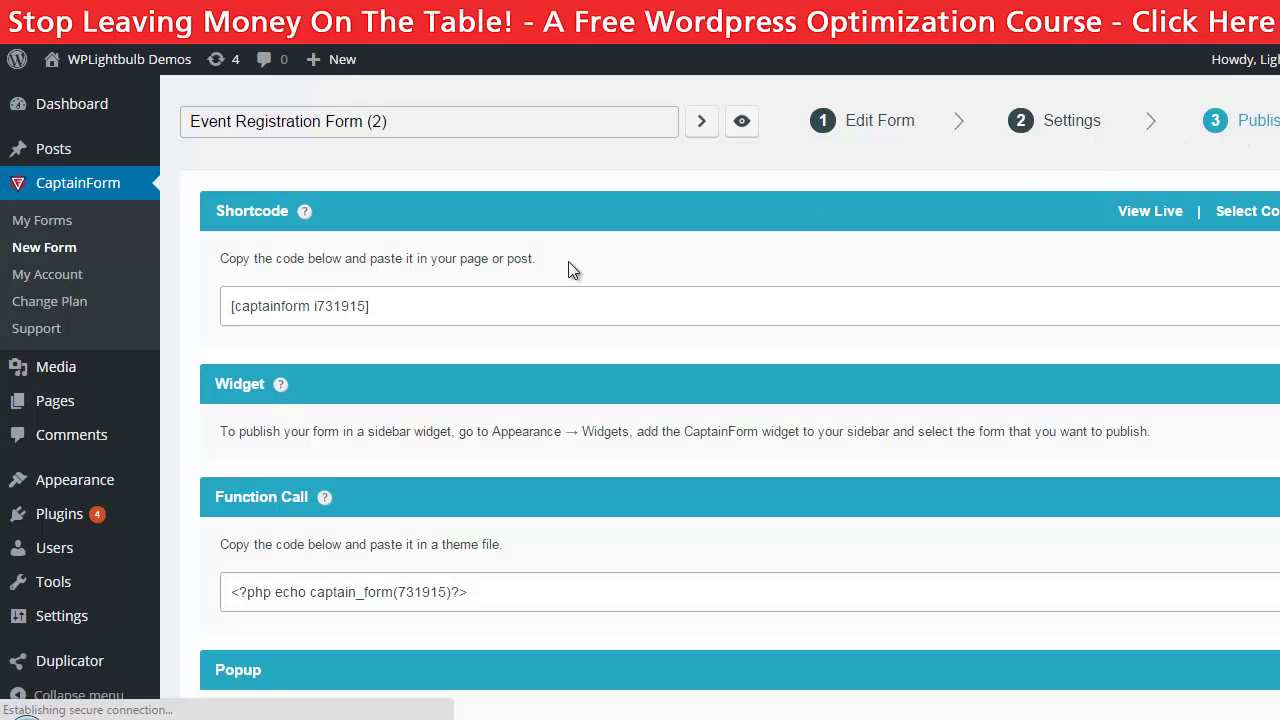
# Select the form's shortcode and view the Event Registration Form live on the CaptainForm Preview page.
pyautogui.click(300, 307)
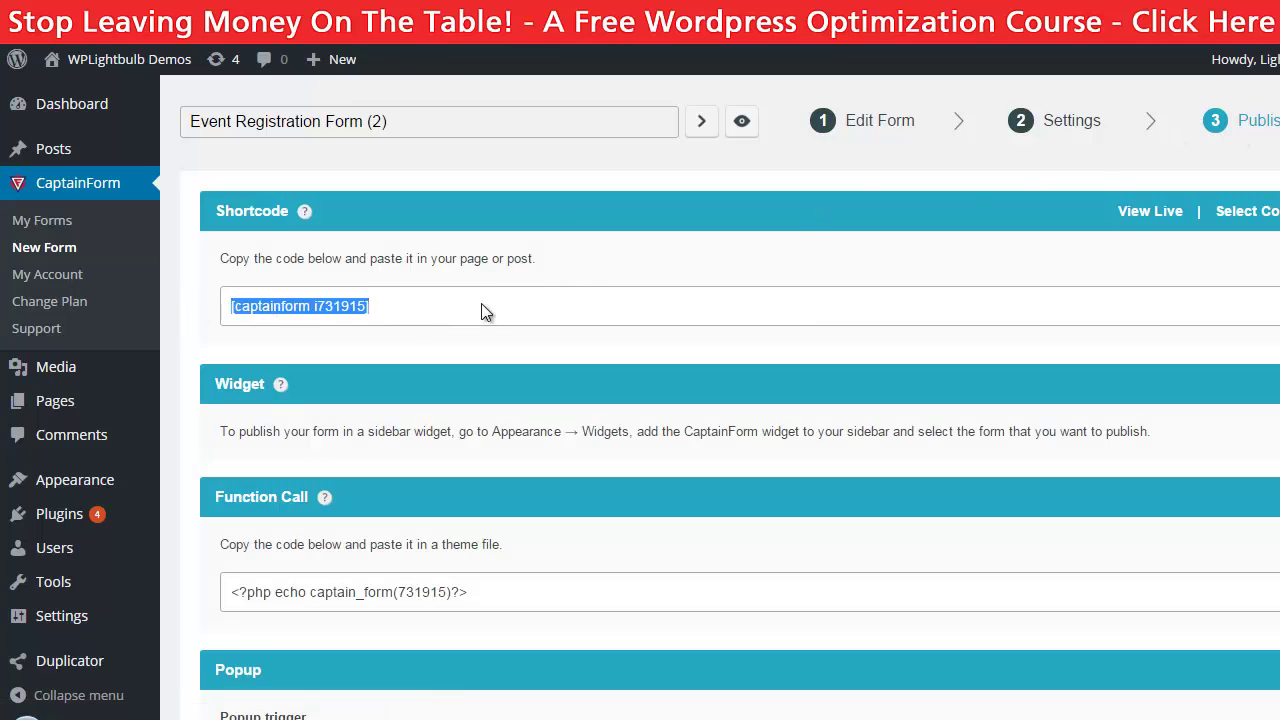
pyautogui.click(1150, 213)
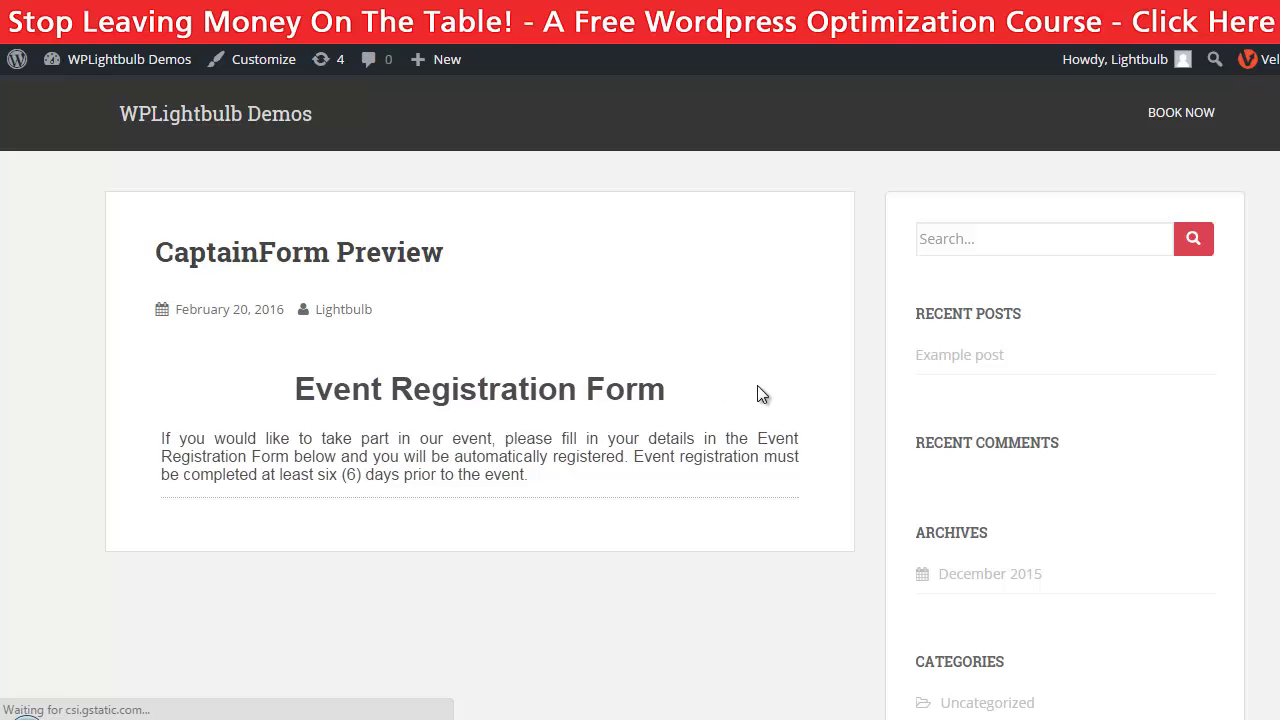
# Review the live form's Name, Email and Phone fields, then close the preview to return to Publish.
pyautogui.scroll(-8, 759, 390)
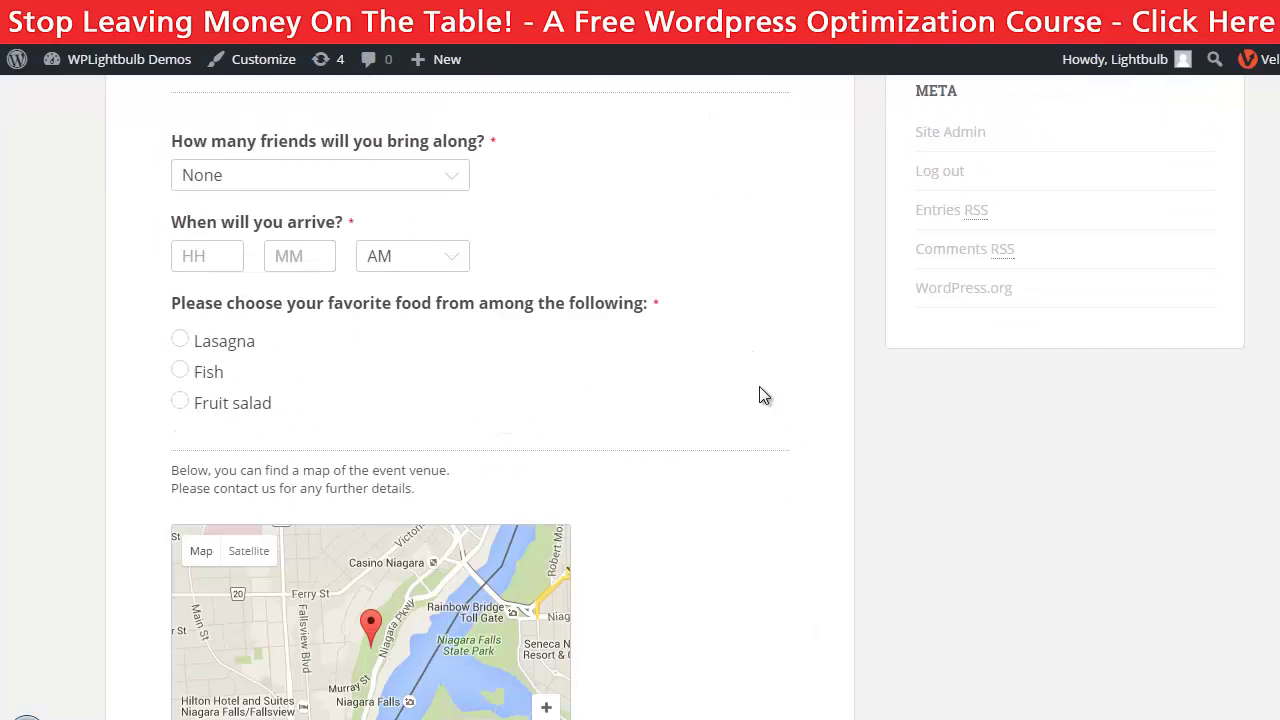
pyautogui.scroll(-2, 759, 390)
pyautogui.scroll(3, 595, 388)
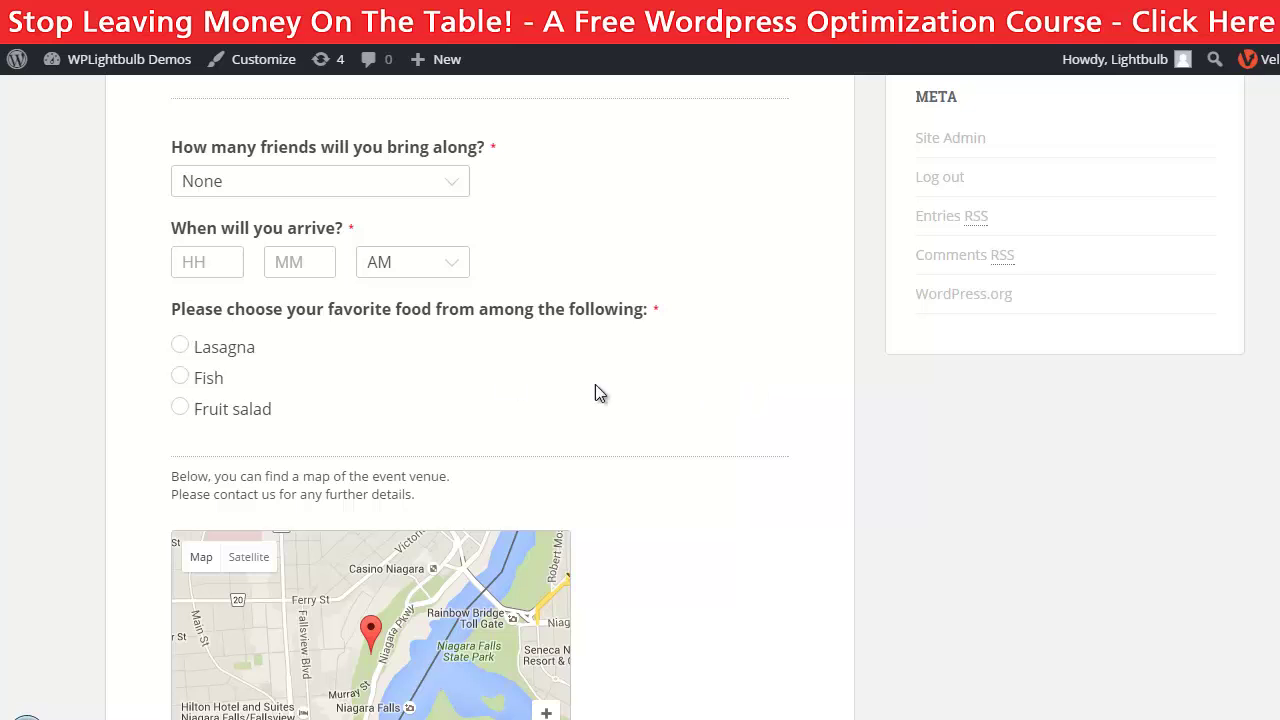
pyautogui.scroll(-3, 600, 370)
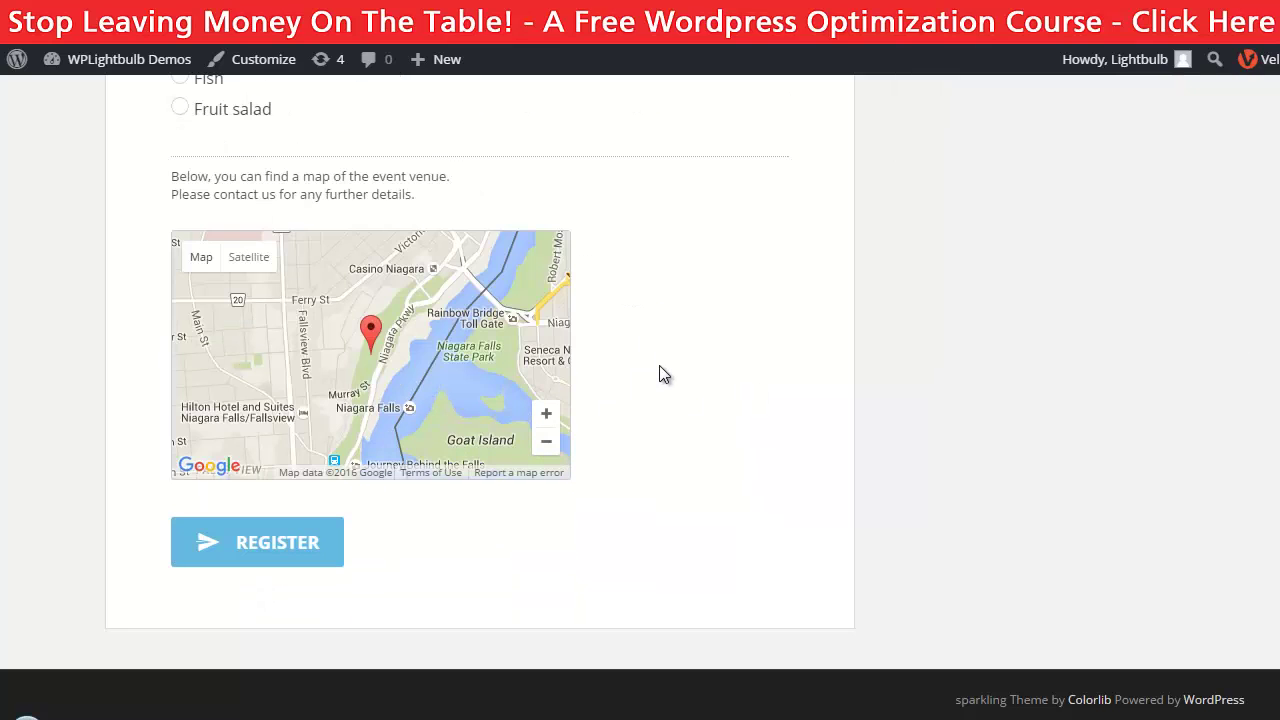
pyautogui.scroll(10, 659, 365)
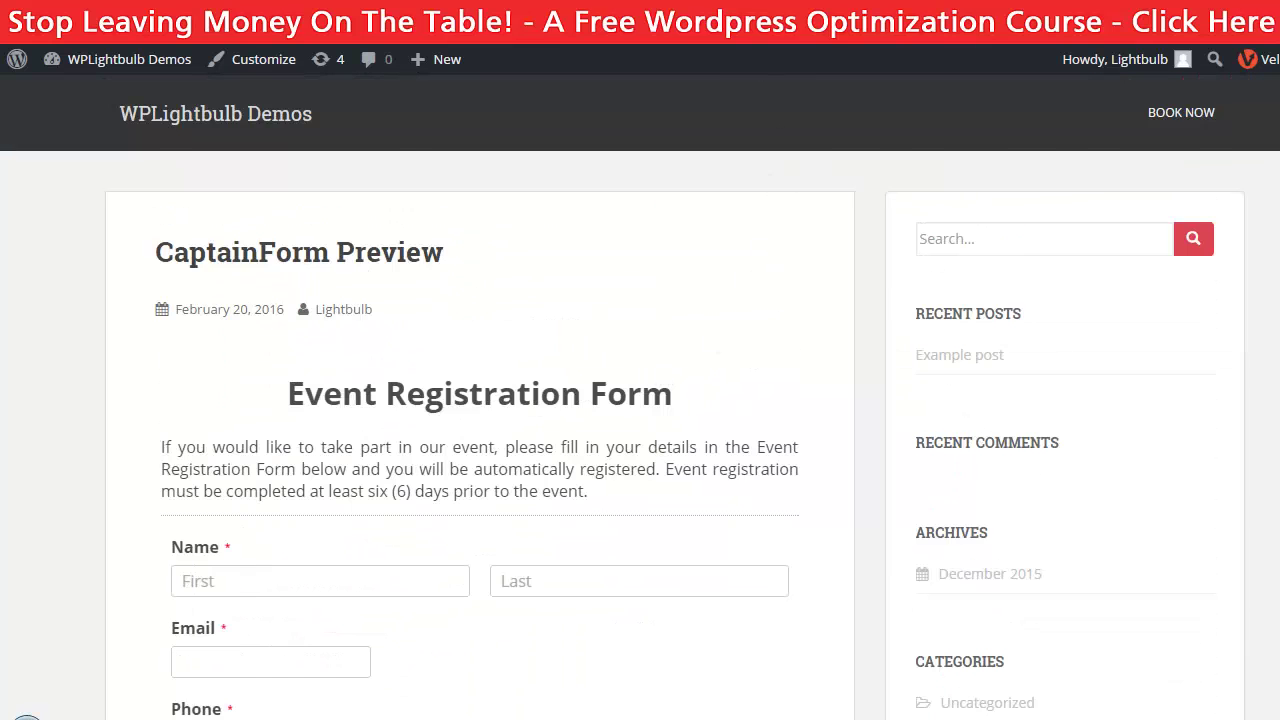
pyautogui.hotkey('ctrl', 'w')
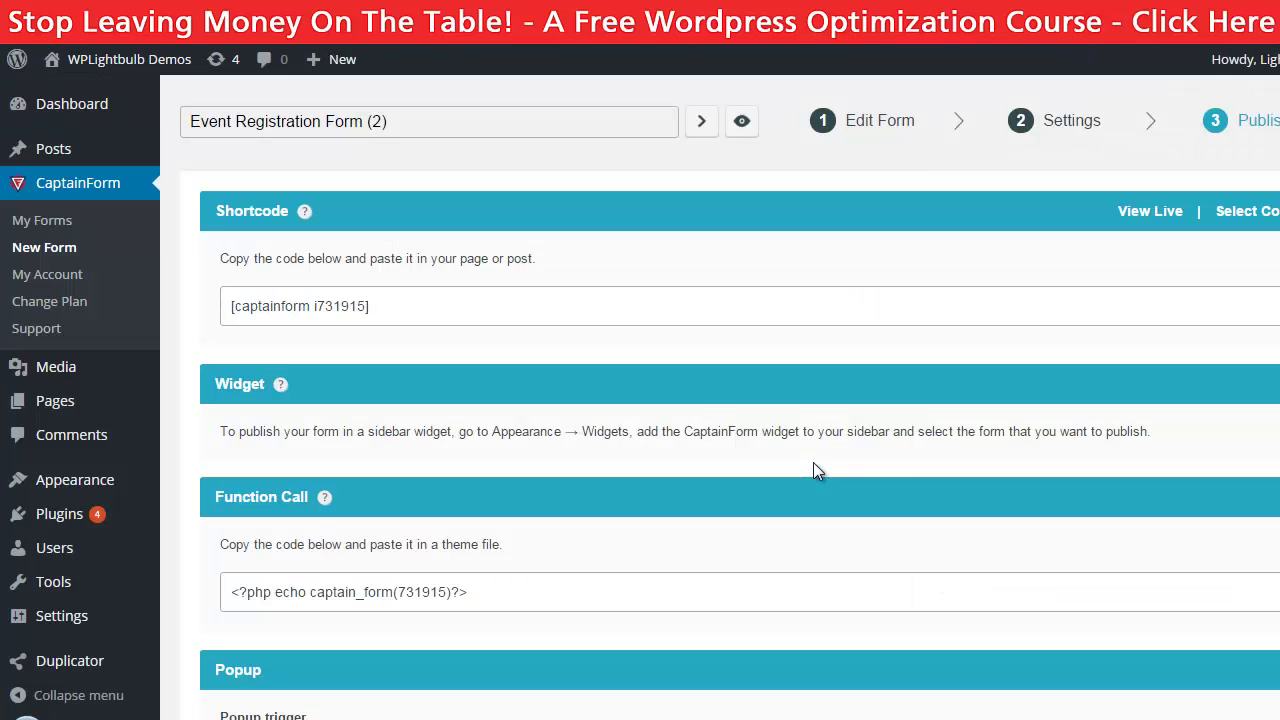
# Select the PHP function call code for the [captainform i731915] Event Registration Form.
pyautogui.click(479, 306)
pyautogui.click(412, 303)
pyautogui.scroll(-1, 440, 466)
pyautogui.click(503, 497)
pyautogui.scroll(-2, 505, 497)
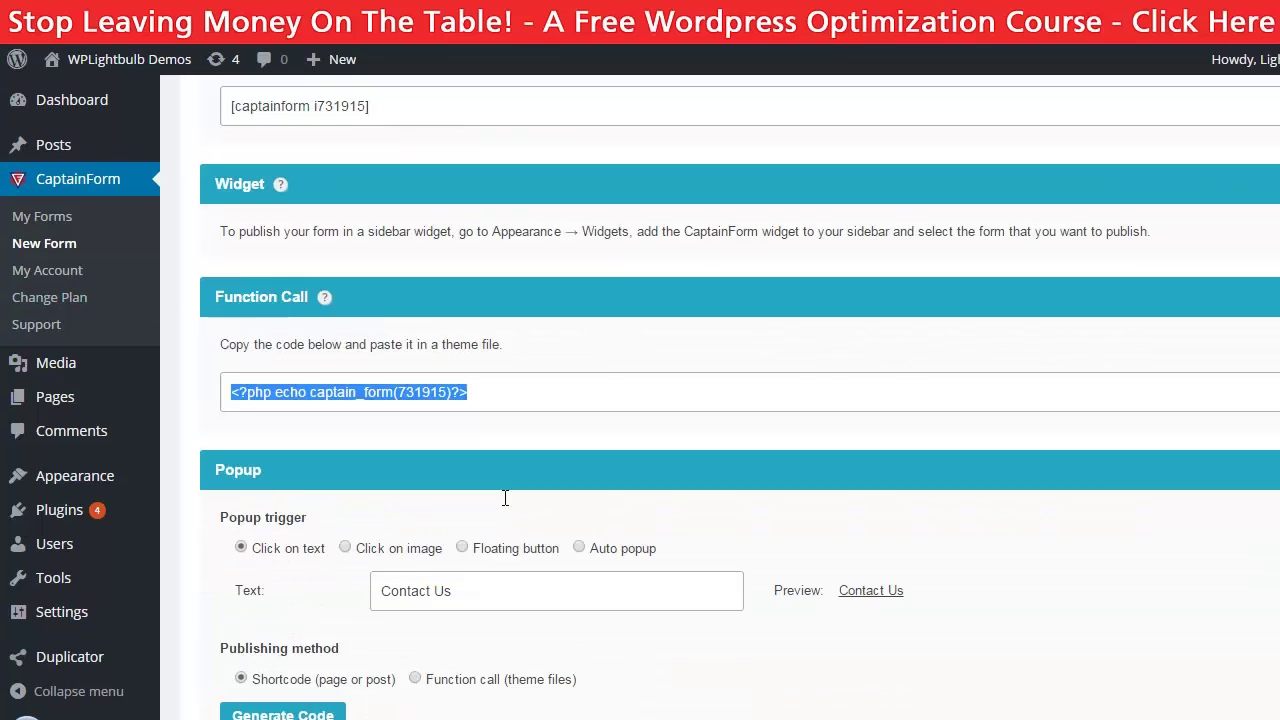
pyautogui.scroll(3, 505, 497)
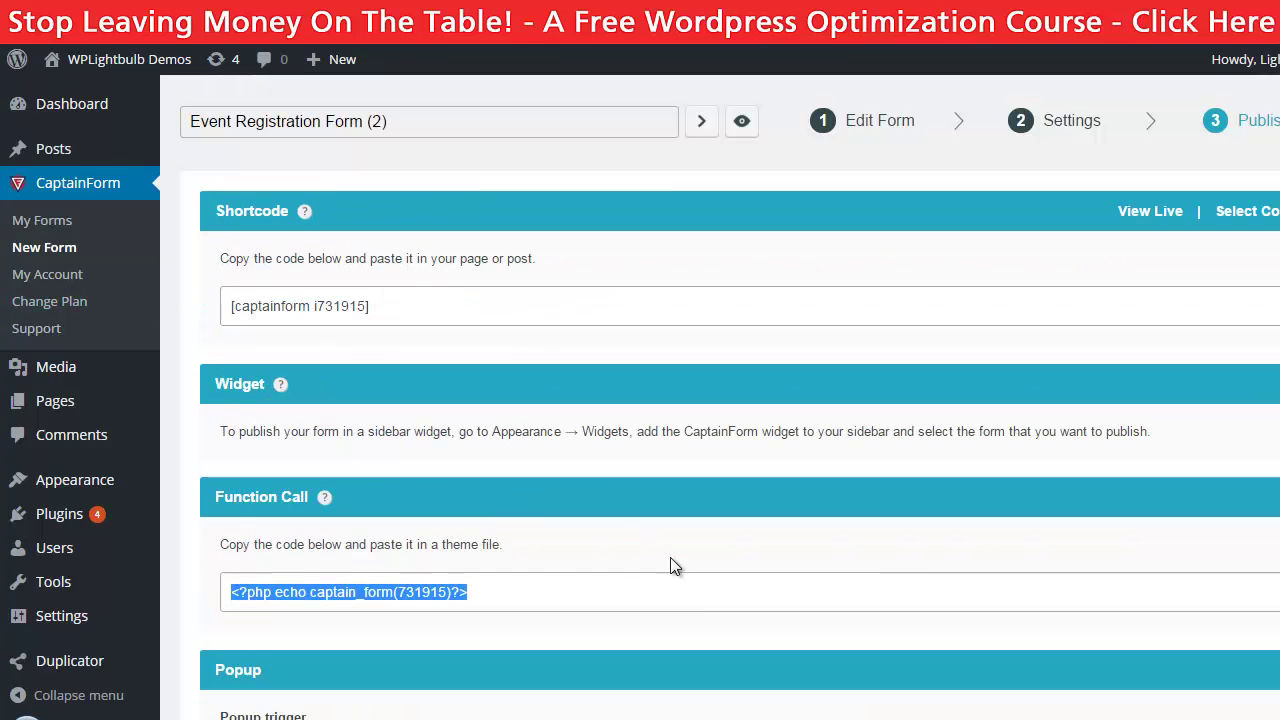